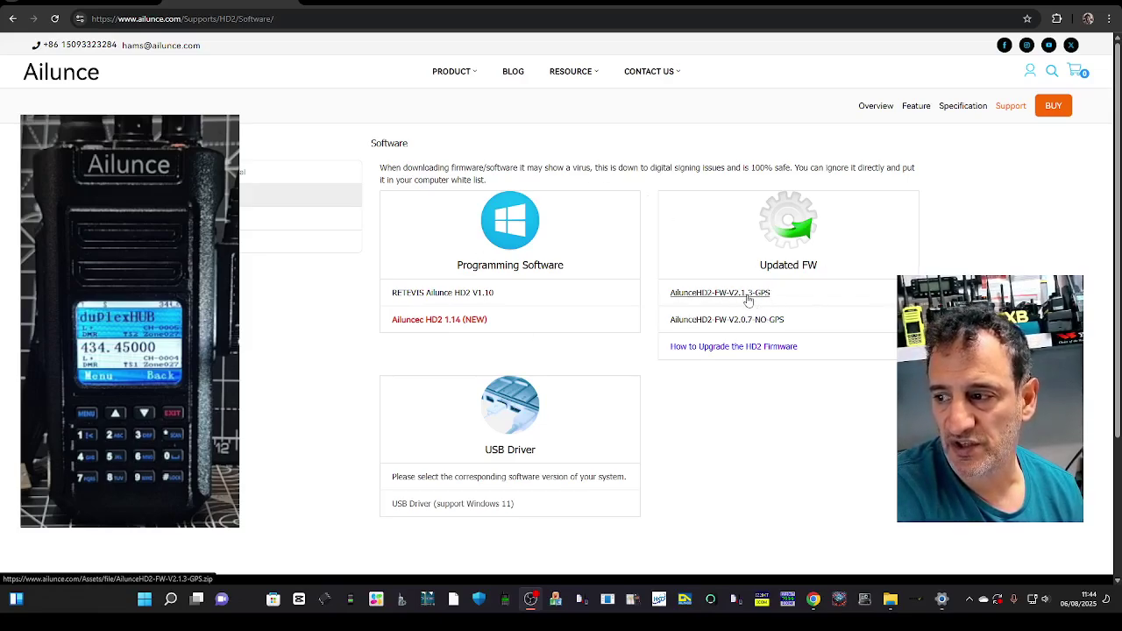
Download the AilunceHD2-FW-V2.1.3-GPS firmware zip and confirm it in Chrome's download history.
{"action": "left_click", "coordinate": [741, 298]}
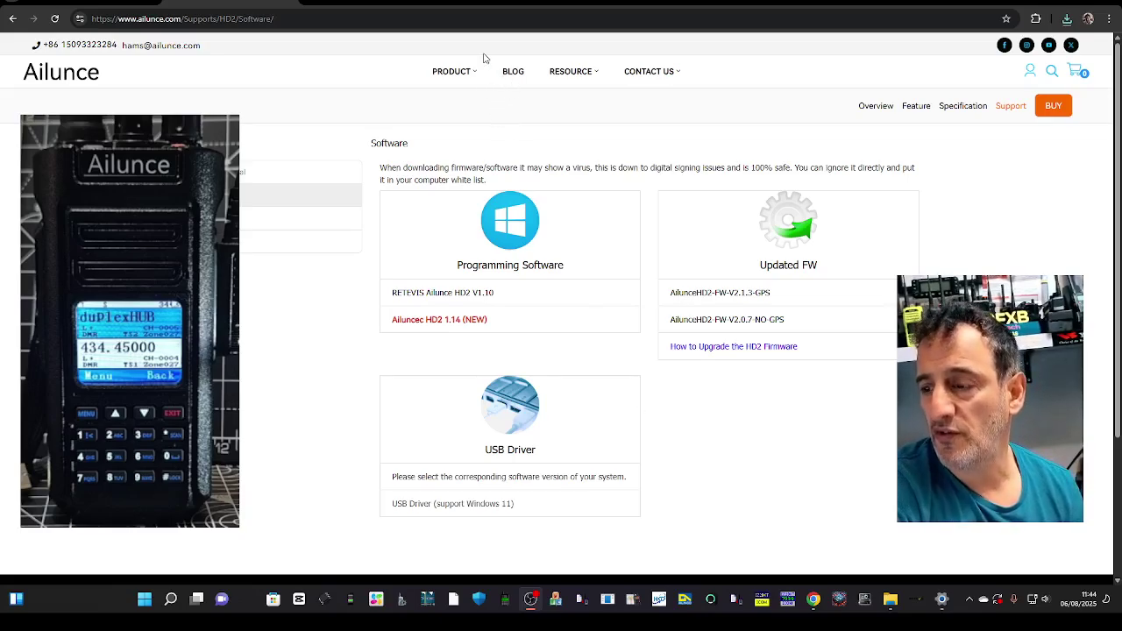
{"action": "left_click", "coordinate": [1066, 19]}
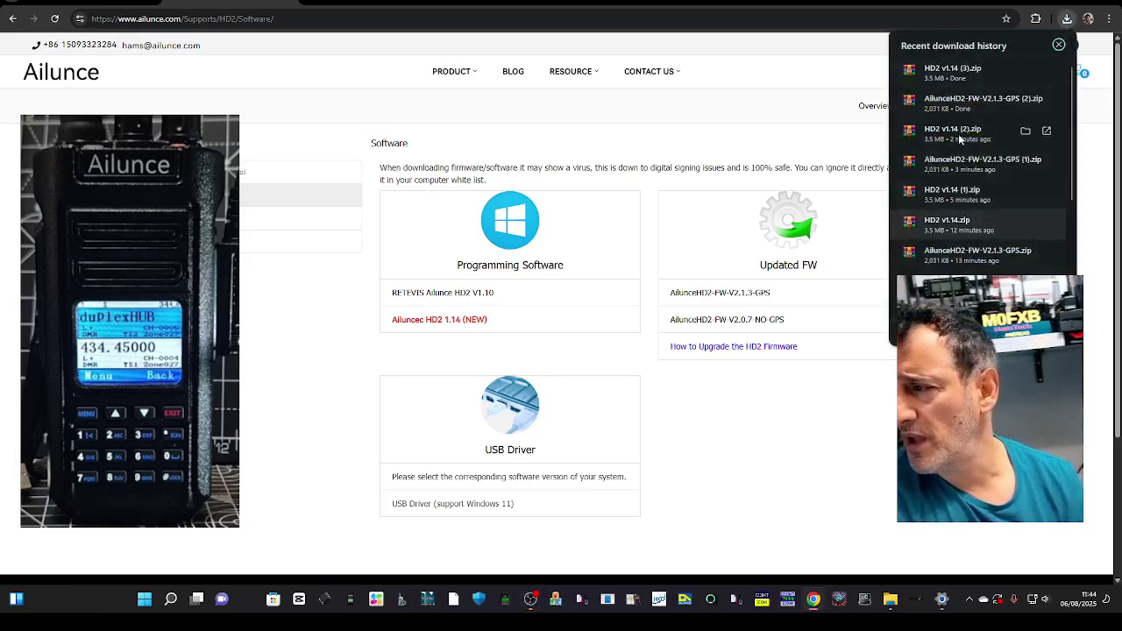
Read the V2.1.3 firmware changelog text from the archive in Notepad.
{"action": "left_click", "coordinate": [944, 100]}
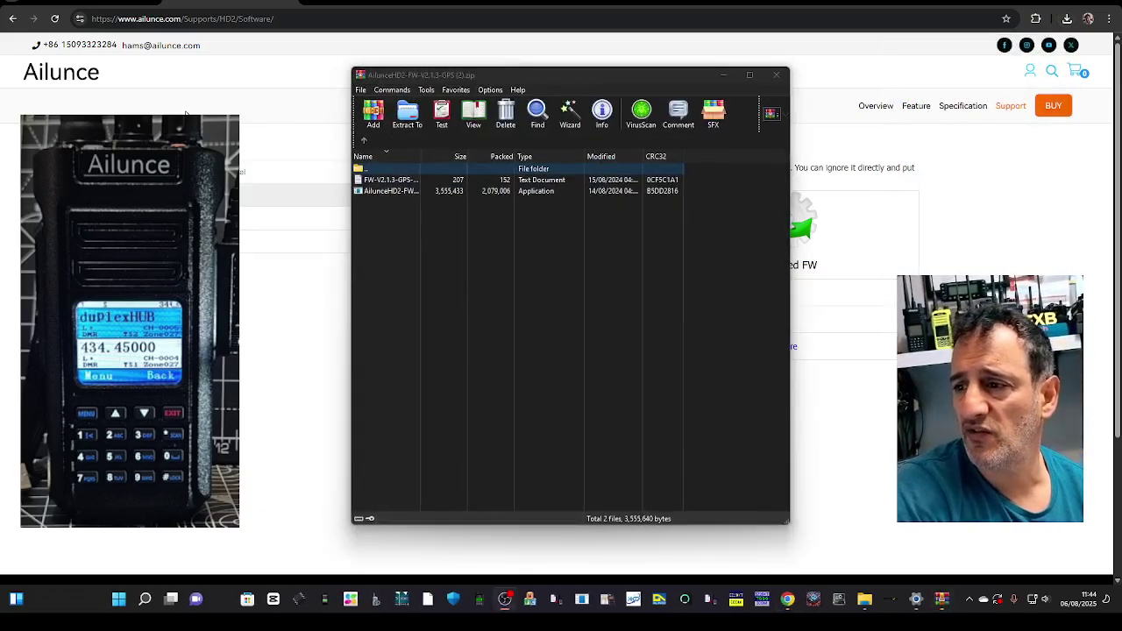
{"action": "double_click", "coordinate": [391, 180]}
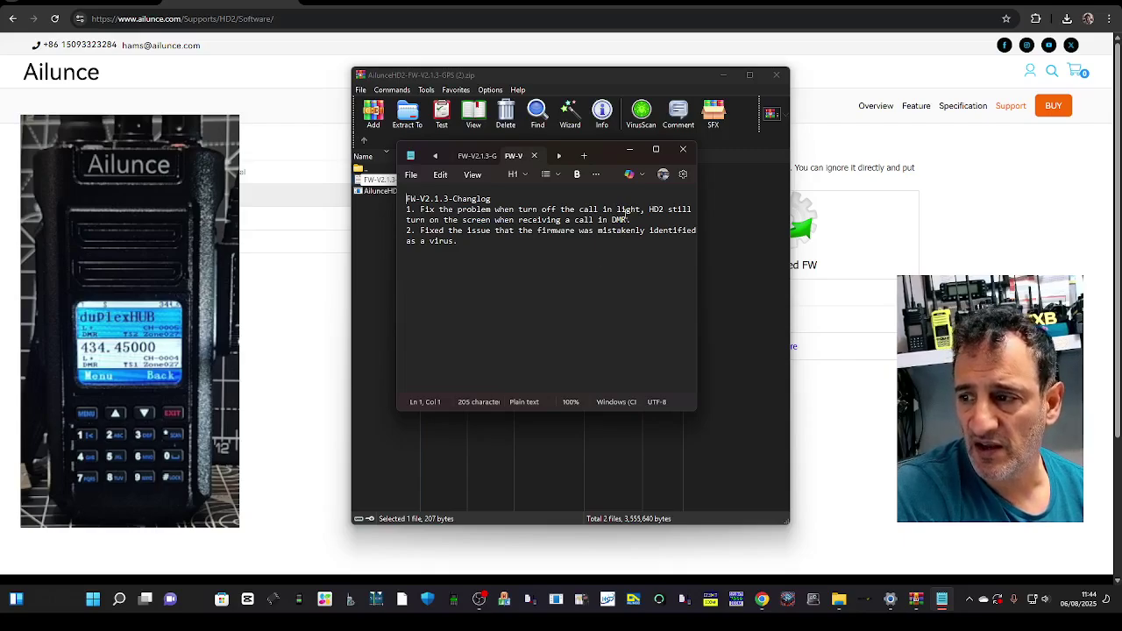
{"action": "left_click", "coordinate": [683, 150]}
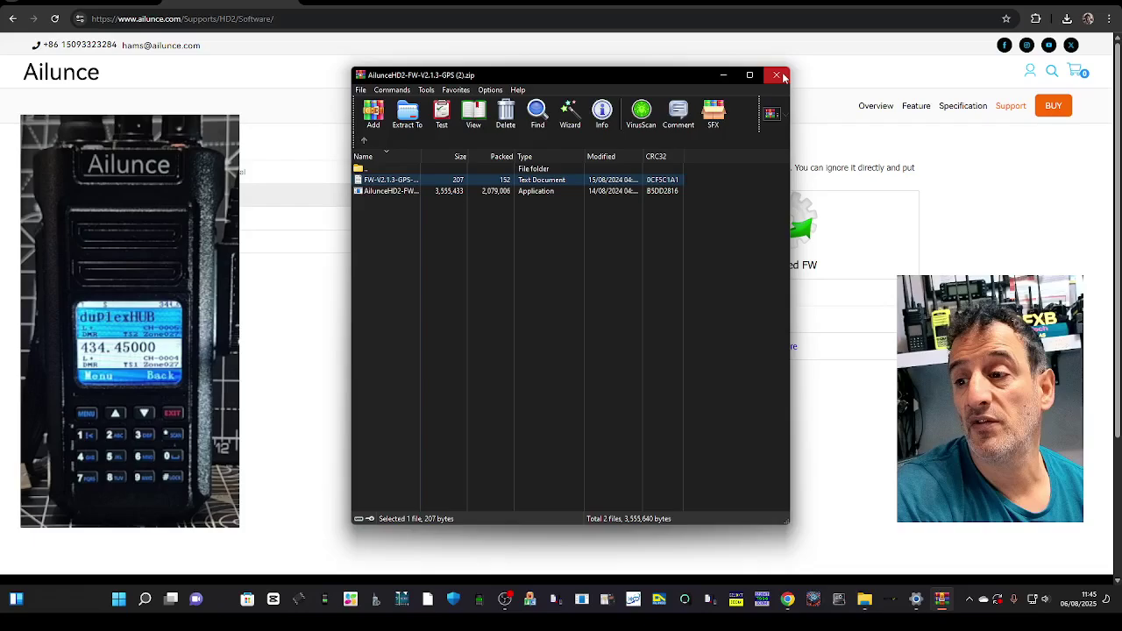
Launch the HD2-FW-V2.1.3-GPS updater with Run anyway and centre its window.
{"action": "double_click", "coordinate": [384, 191]}
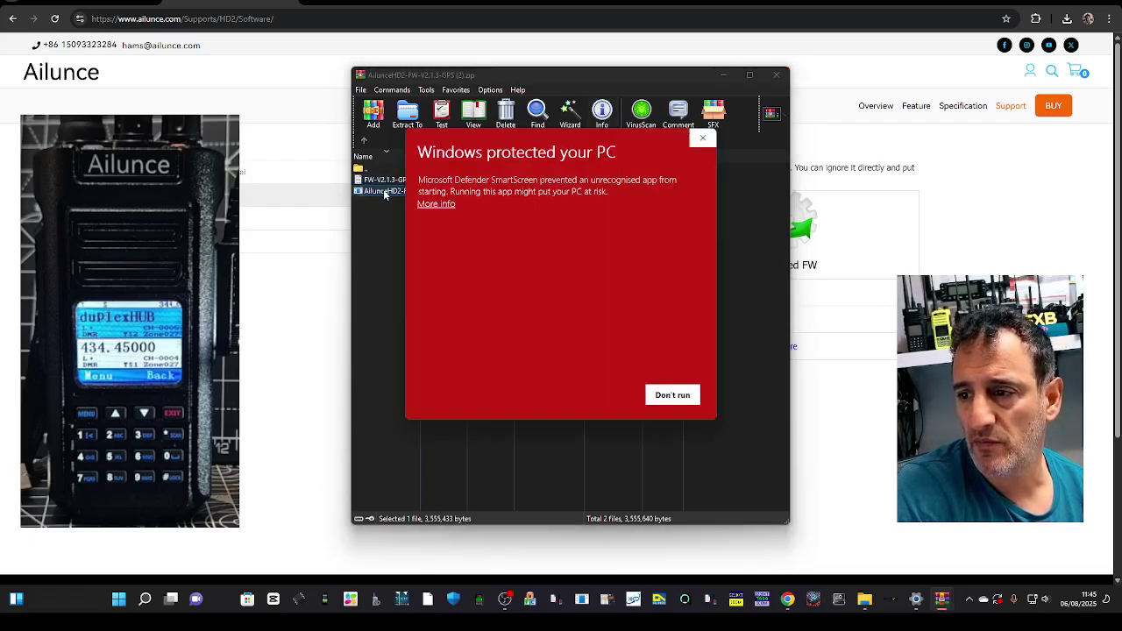
{"action": "left_click", "coordinate": [430, 205]}
{"action": "left_click", "coordinate": [581, 392]}
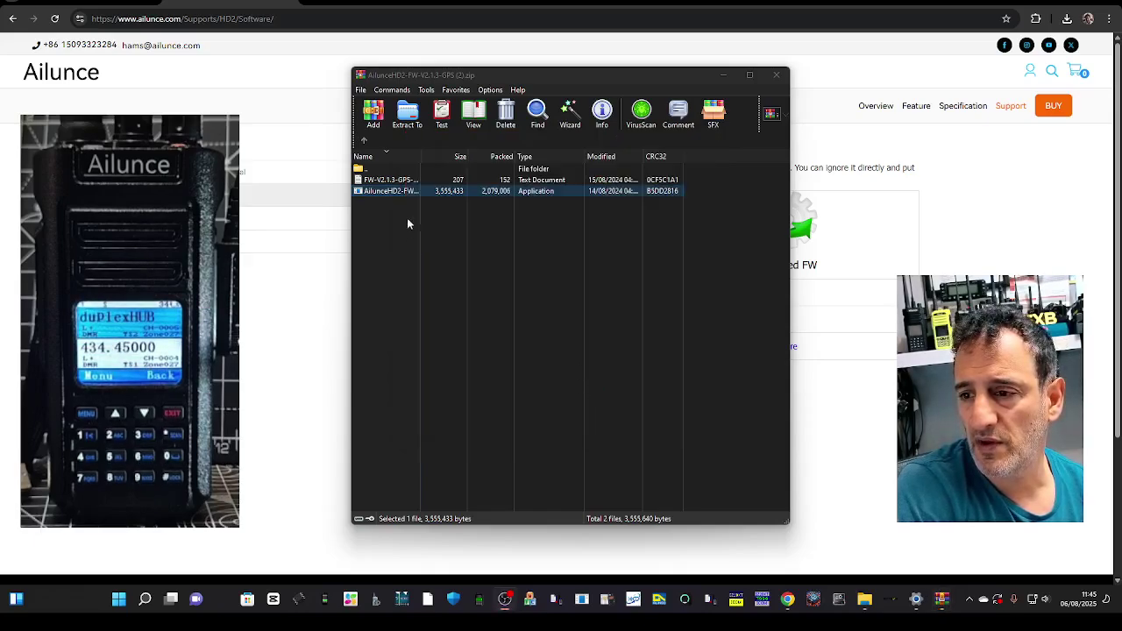
{"action": "mouse_move", "coordinate": [274, 64]}
{"action": "left_mouse_down"}
{"action": "mouse_move", "coordinate": [639, 148]}
{"action": "mouse_move", "coordinate": [861, 268]}
{"action": "left_mouse_up"}
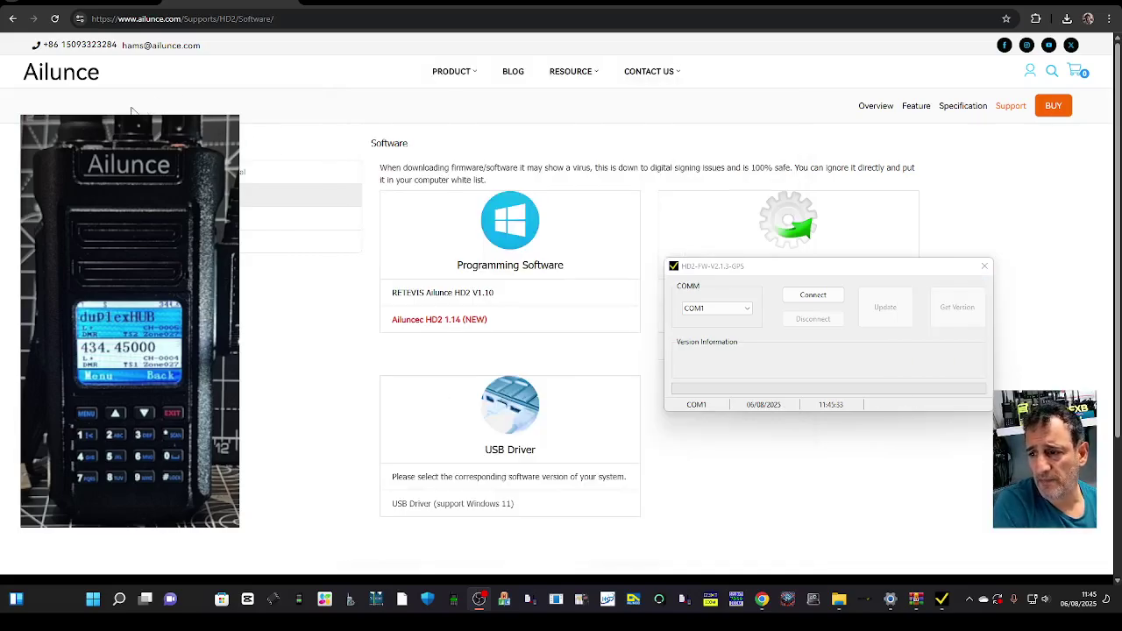
Download HD2 v1.14.zip and install the programming software into the default folder.
{"action": "left_click", "coordinate": [427, 320]}
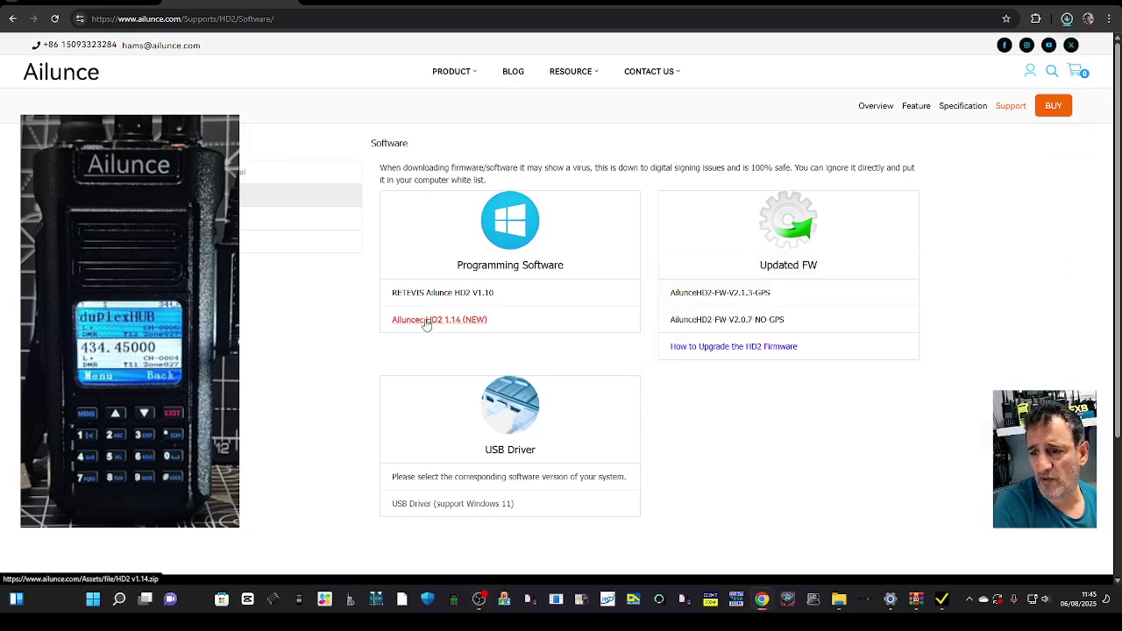
{"action": "left_click", "coordinate": [955, 48]}
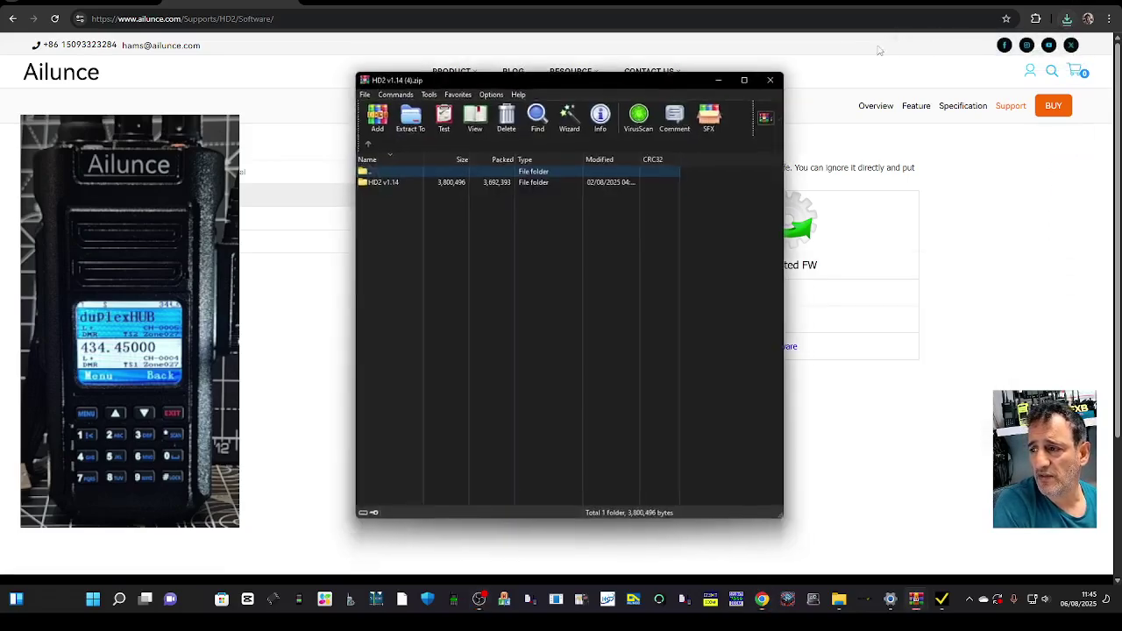
{"action": "double_click", "coordinate": [368, 182]}
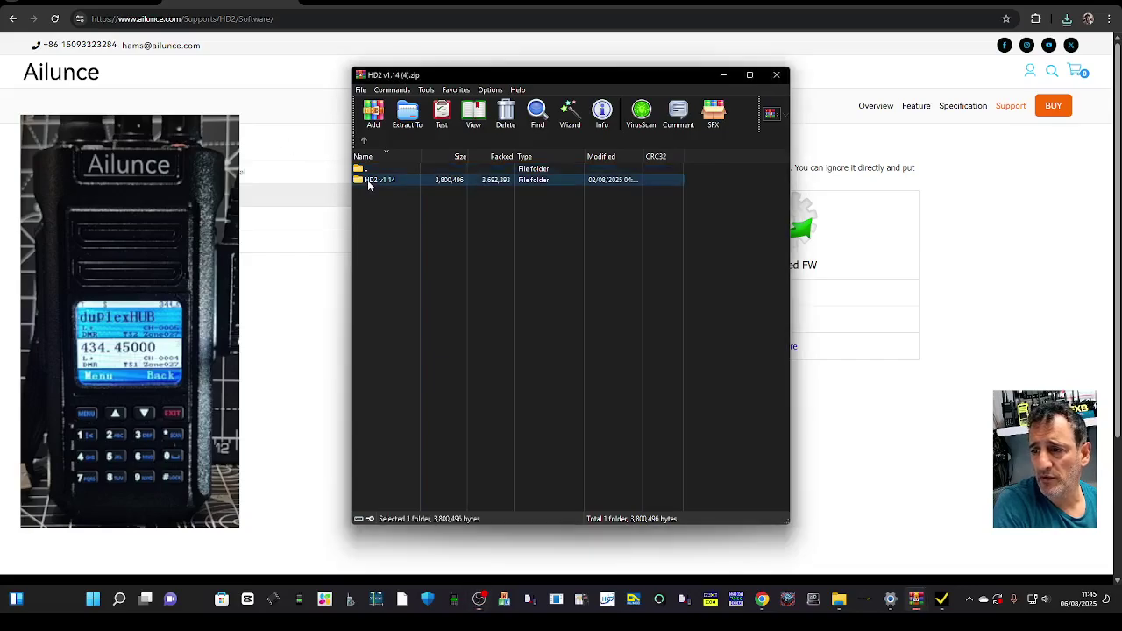
{"action": "double_click", "coordinate": [368, 182]}
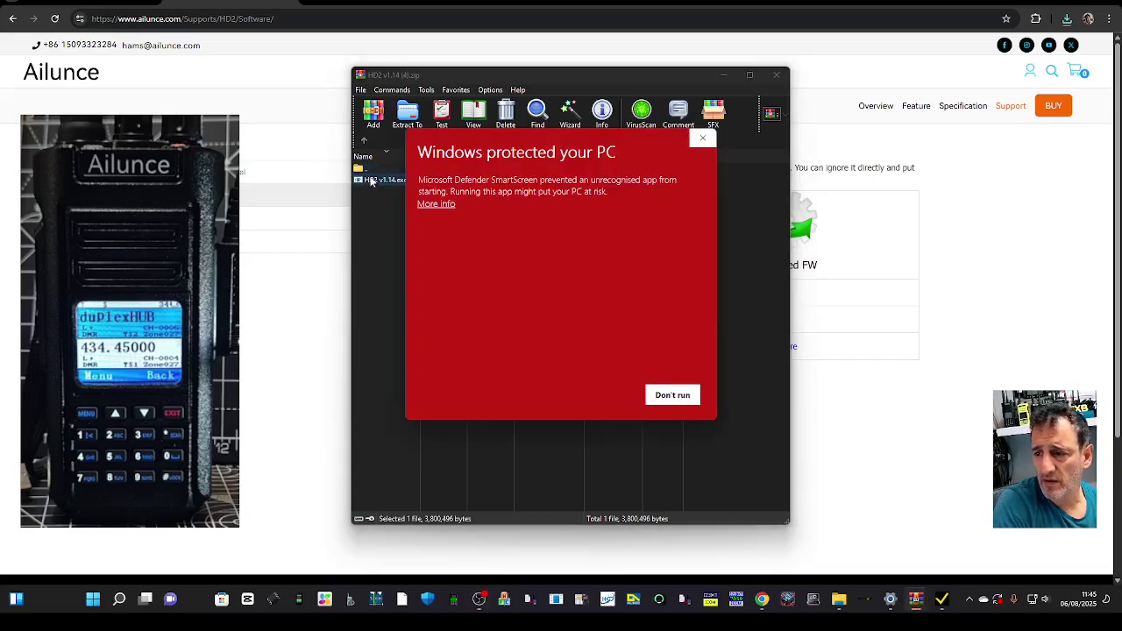
{"action": "left_click", "coordinate": [433, 204]}
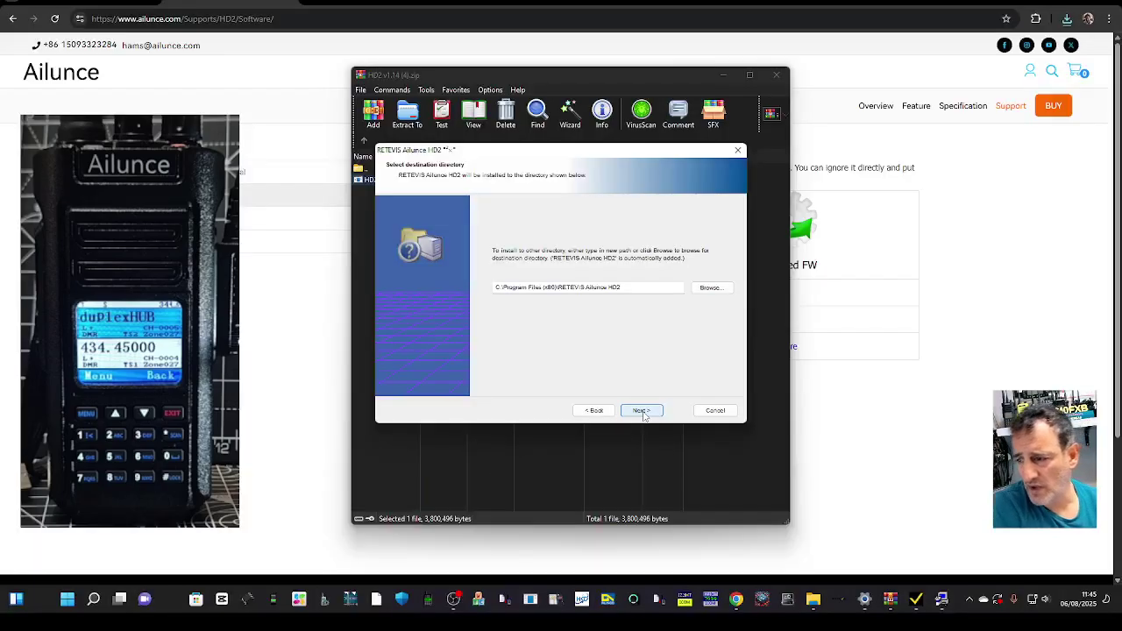
{"action": "left_click", "coordinate": [644, 413]}
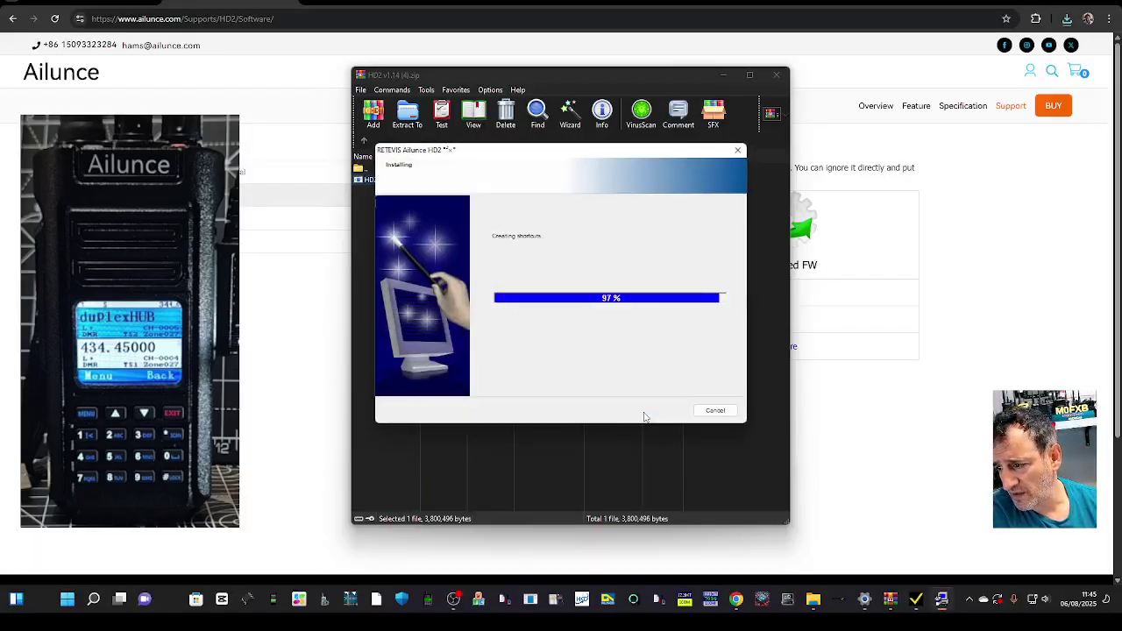
{"action": "left_click", "coordinate": [644, 411]}
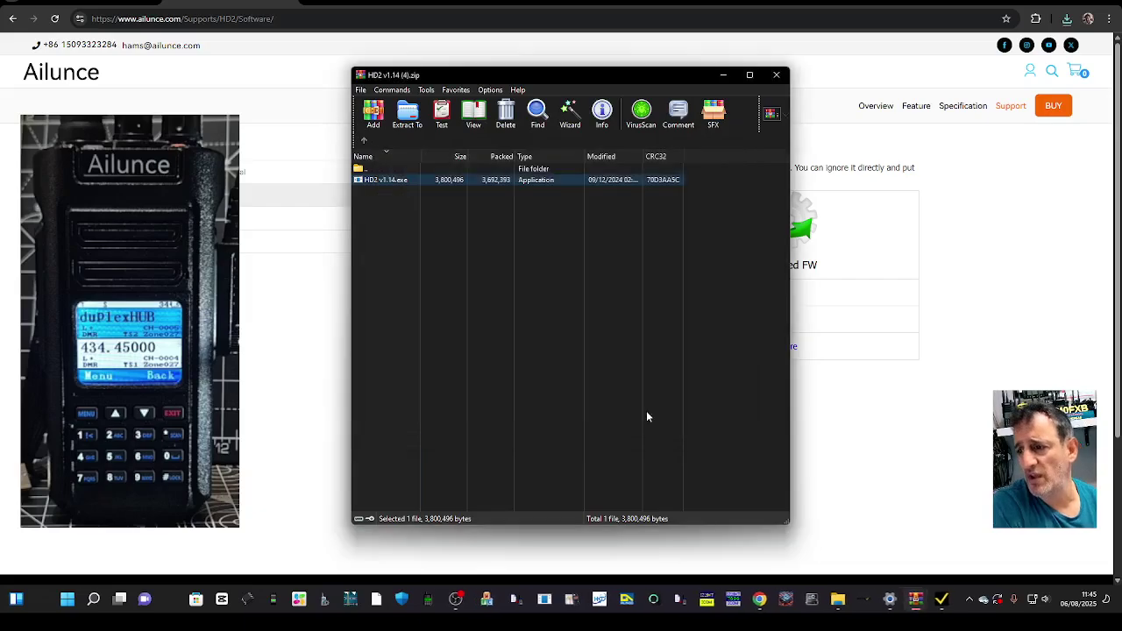
Start HD2 V1.14 and open the Channel information table.
{"action": "left_click", "coordinate": [724, 77]}
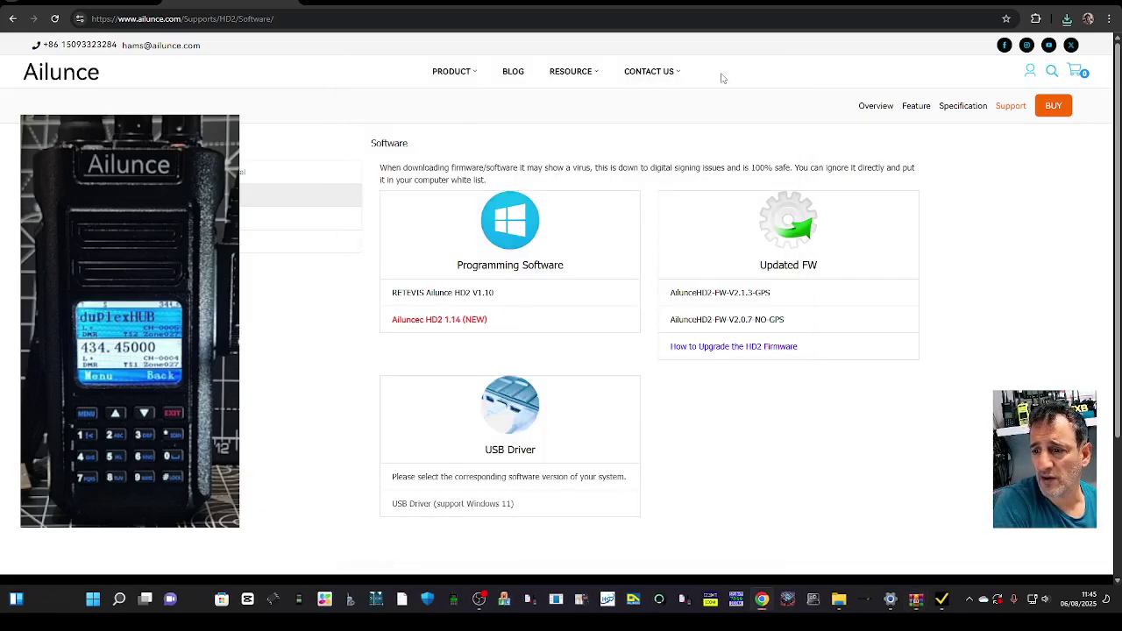
{"action": "key", "text": "Return"}
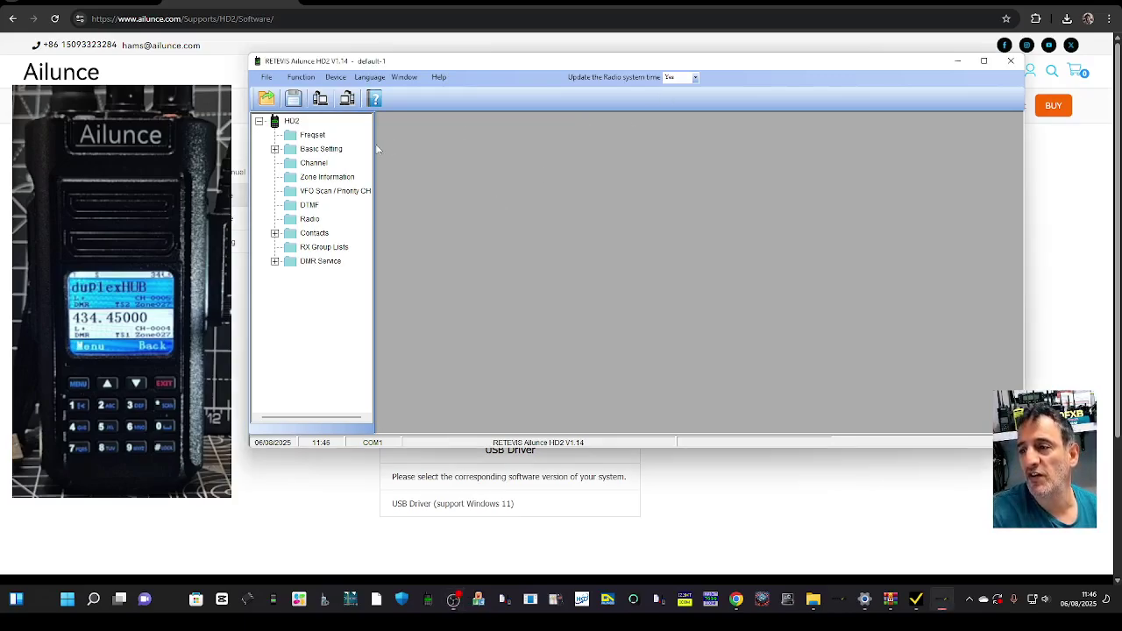
{"action": "double_click", "coordinate": [321, 164]}
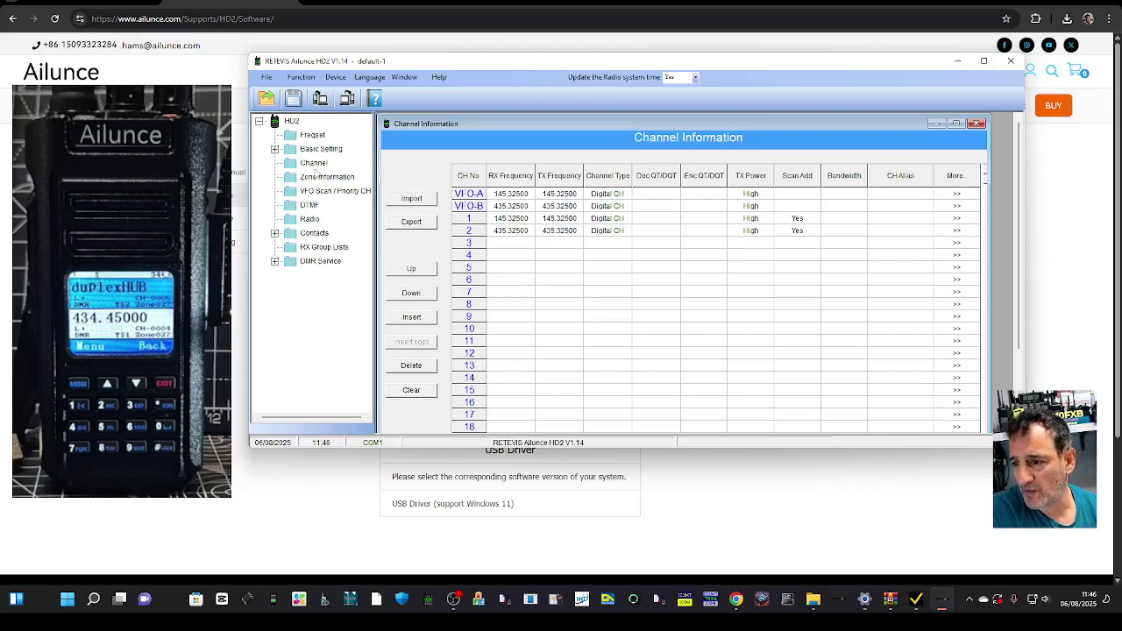
Check the IARU region in Freqset, then return to the firmware updater.
{"action": "left_click", "coordinate": [319, 179]}
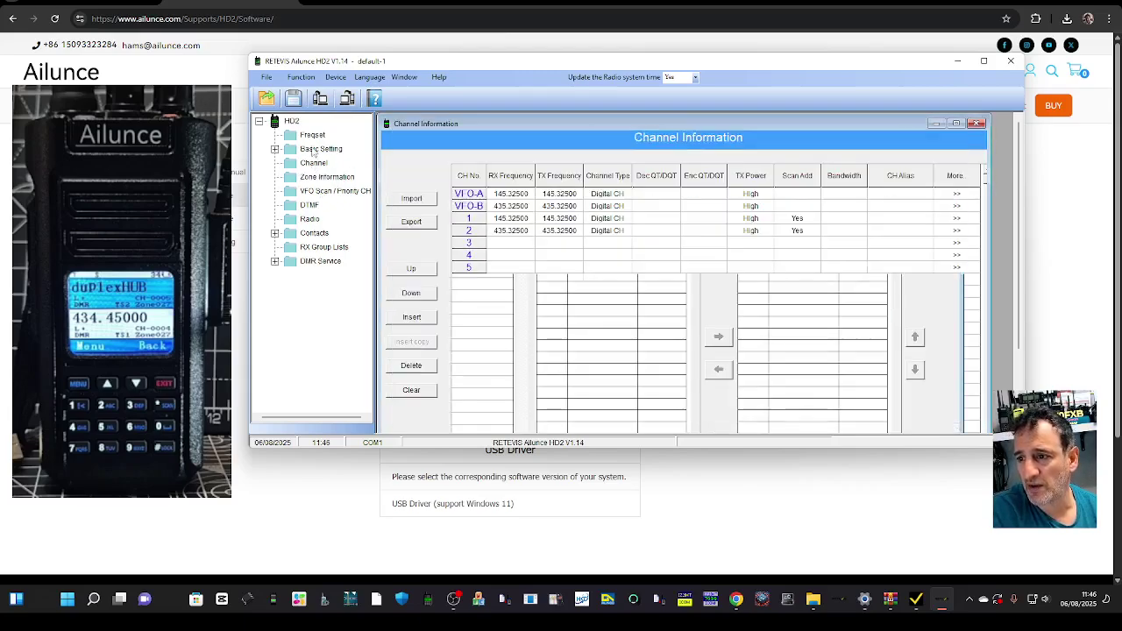
{"action": "left_click", "coordinate": [320, 150]}
{"action": "double_click", "coordinate": [312, 135]}
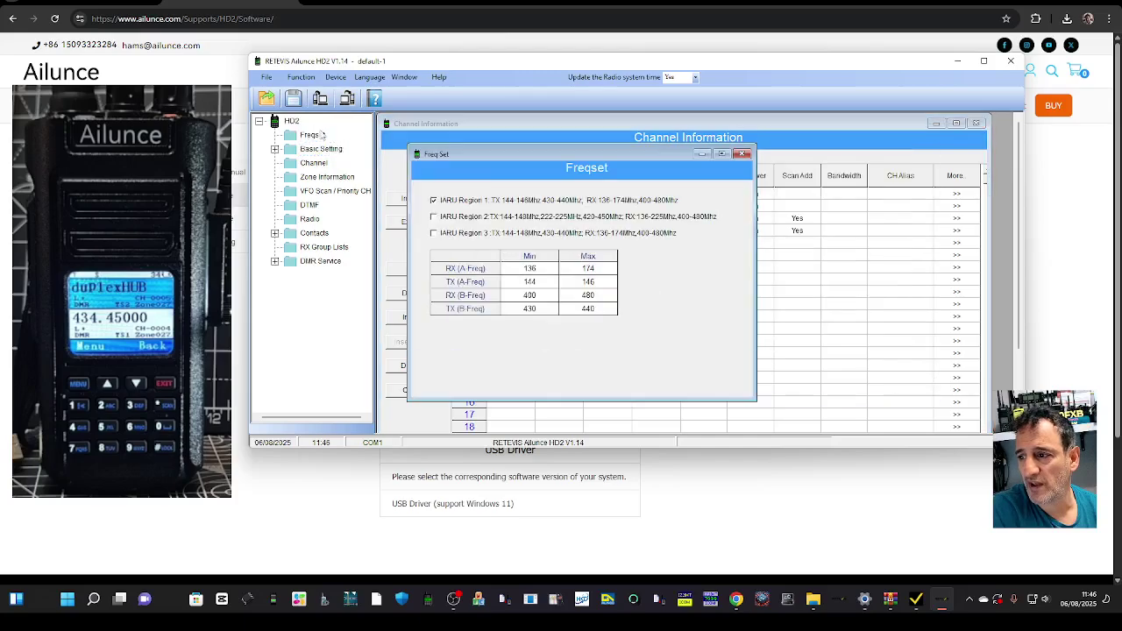
{"action": "left_click", "coordinate": [742, 154]}
{"action": "left_click_drag", "start_coordinate": [769, 66], "coordinate": [568, 76]}
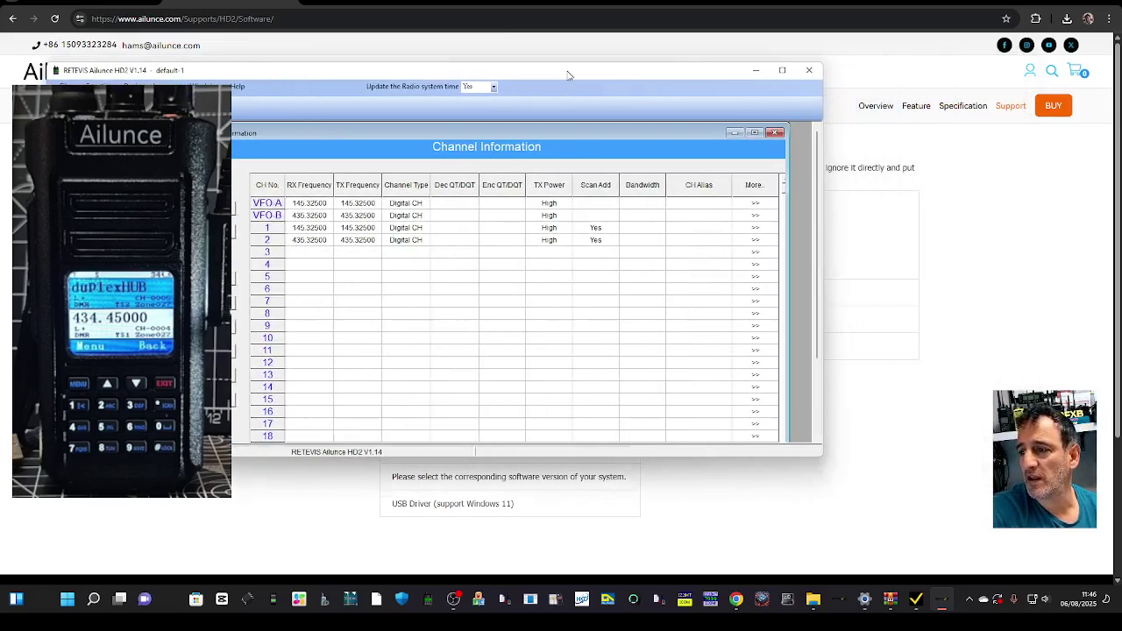
{"action": "left_click", "coordinate": [453, 599]}
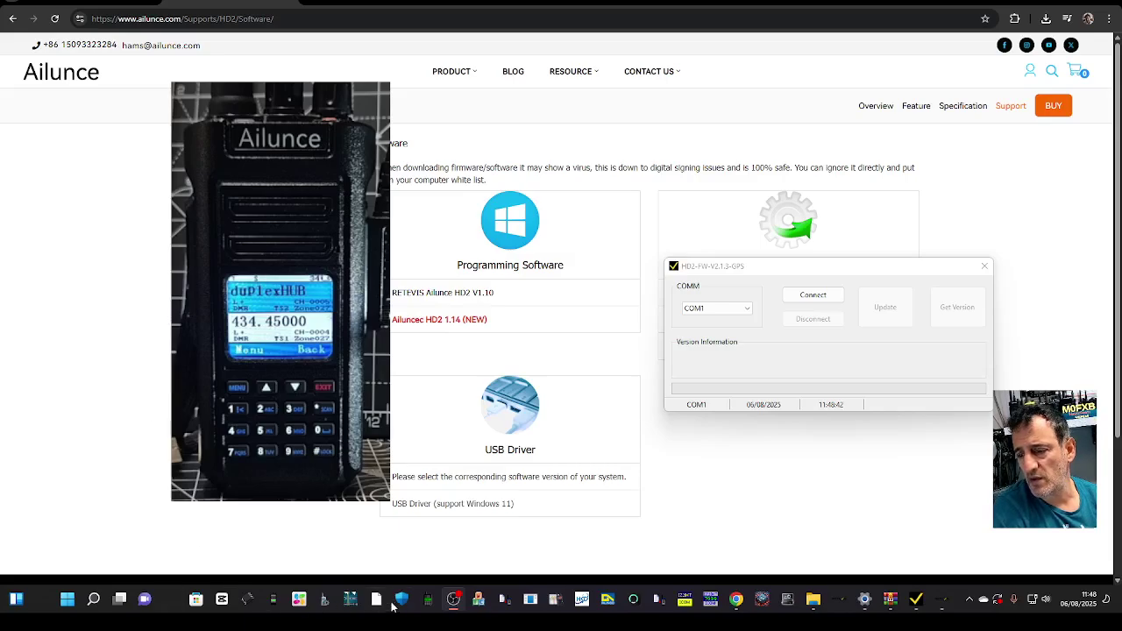
Check the radio's COM port under Ports (COM & LPT) in Device Manager.
{"action": "right_click", "coordinate": [66, 599]}
{"action": "left_click", "coordinate": [50, 350]}
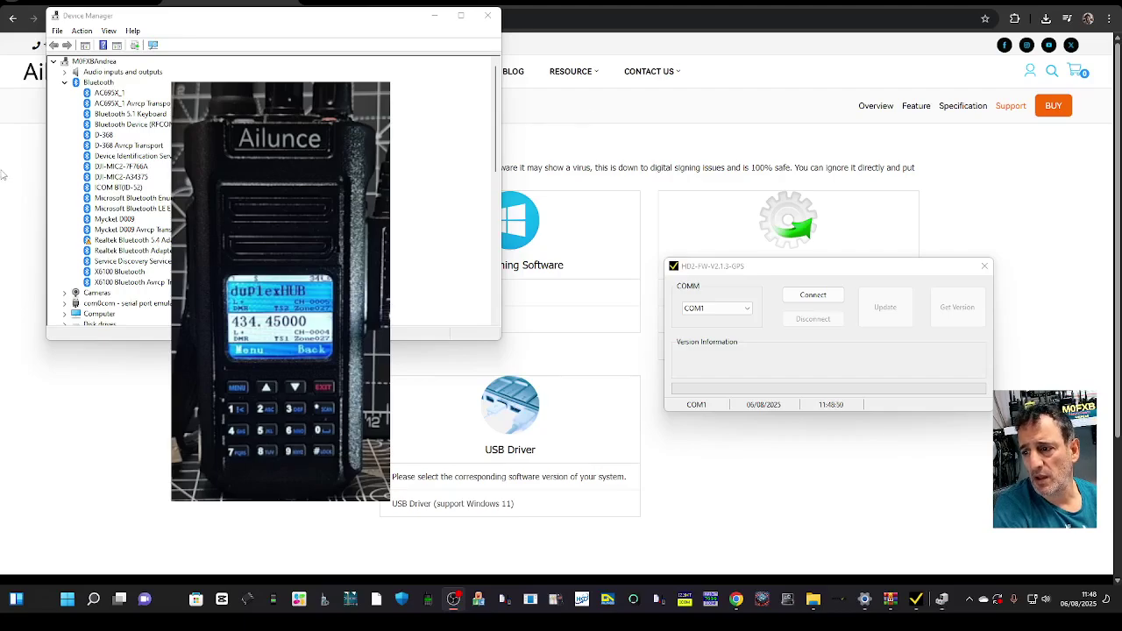
{"action": "scroll", "coordinate": [149, 316], "scroll_direction": "down", "scroll_amount": 4}
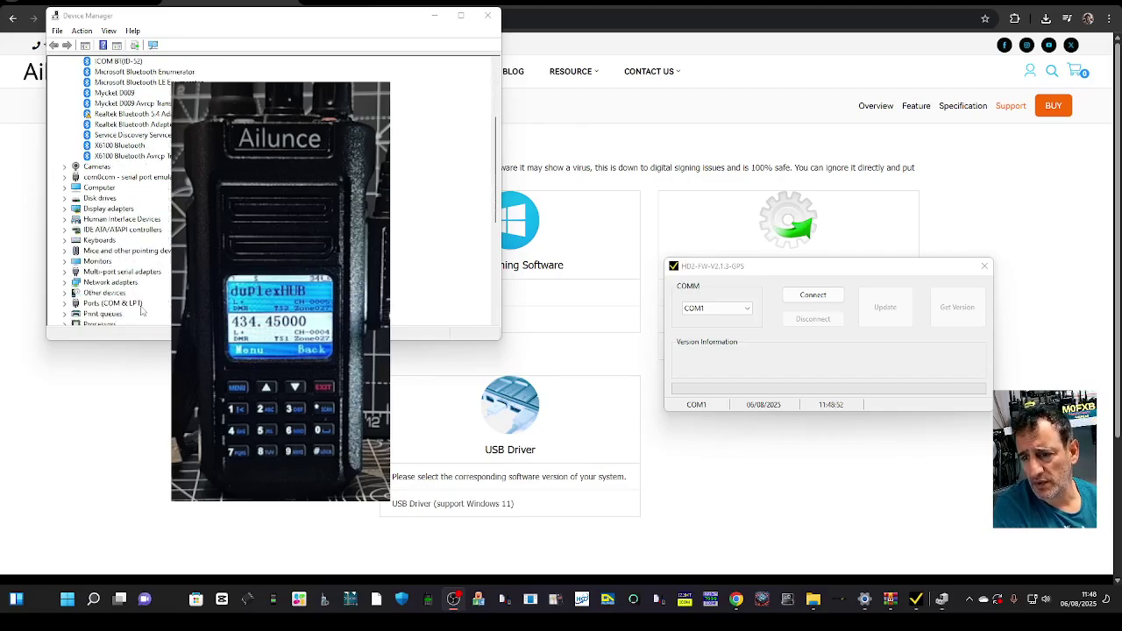
{"action": "double_click", "coordinate": [139, 305]}
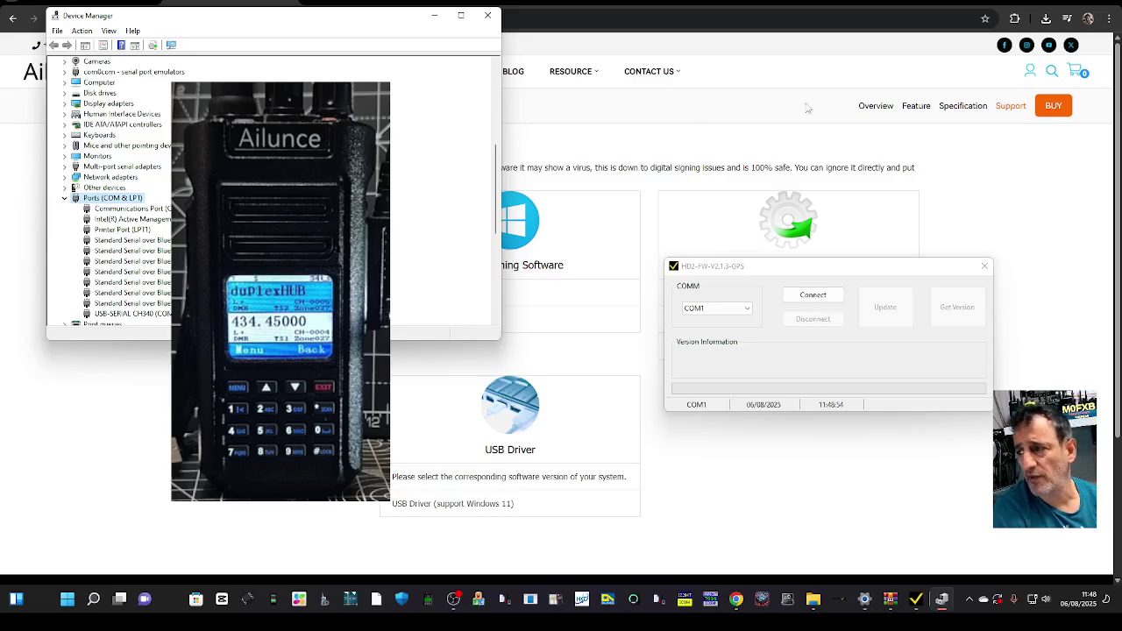
{"action": "mouse_move", "coordinate": [319, 34]}
{"action": "left_mouse_down"}
{"action": "mouse_move", "coordinate": [240, 126]}
{"action": "mouse_move", "coordinate": [180, 147]}
{"action": "mouse_move", "coordinate": [220, 150]}
{"action": "left_mouse_up"}
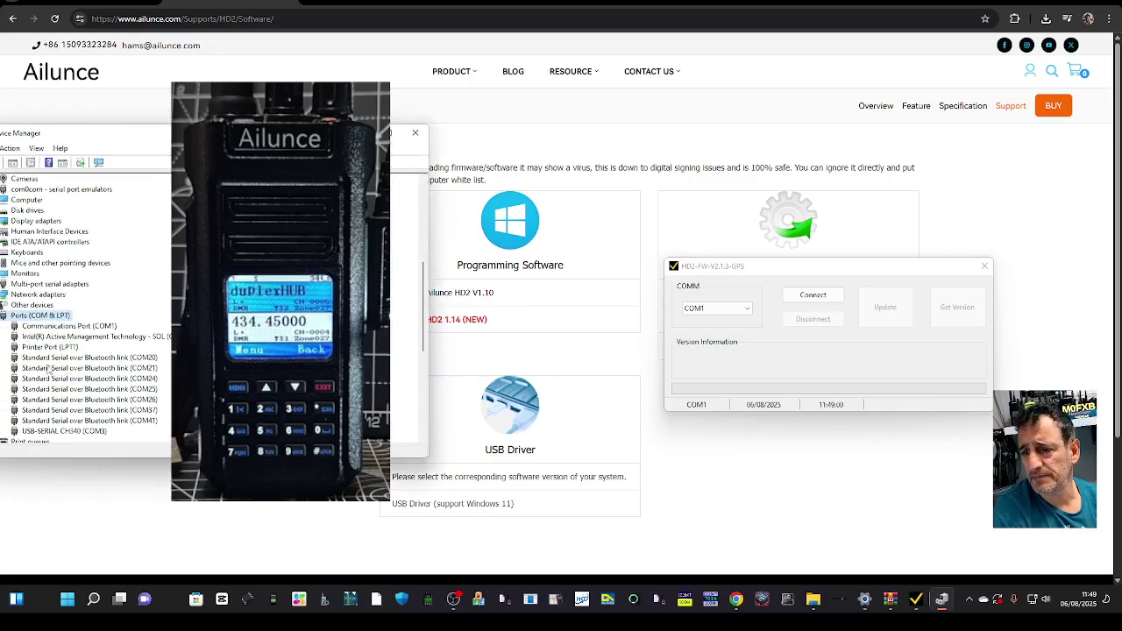
{"action": "scroll", "coordinate": [85, 368], "scroll_direction": "down", "scroll_amount": 1}
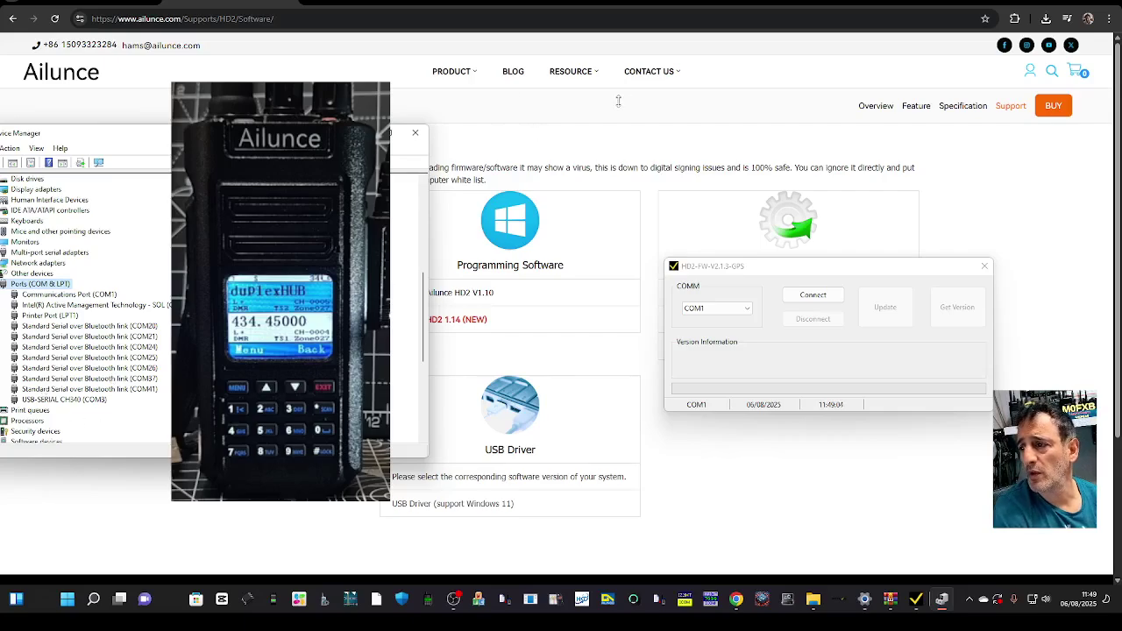
{"action": "left_click", "coordinate": [747, 114]}
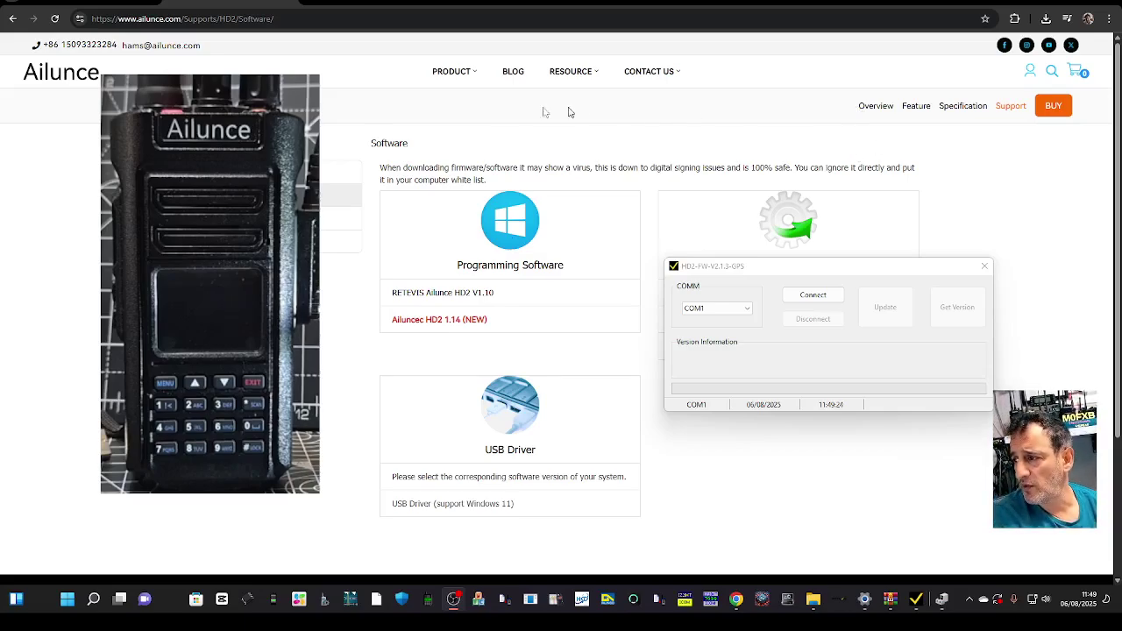
Connect on COM3, check the version, flash the V2.1.3-GPS firmware and acknowledge success.
{"action": "left_click", "coordinate": [745, 308]}
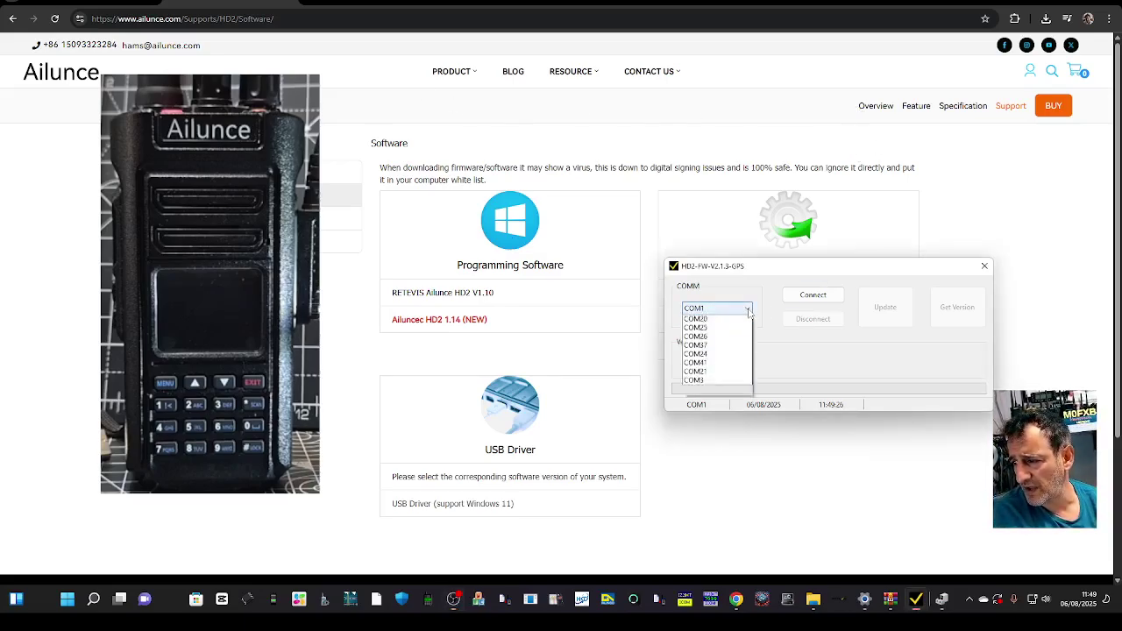
{"action": "left_click", "coordinate": [733, 416]}
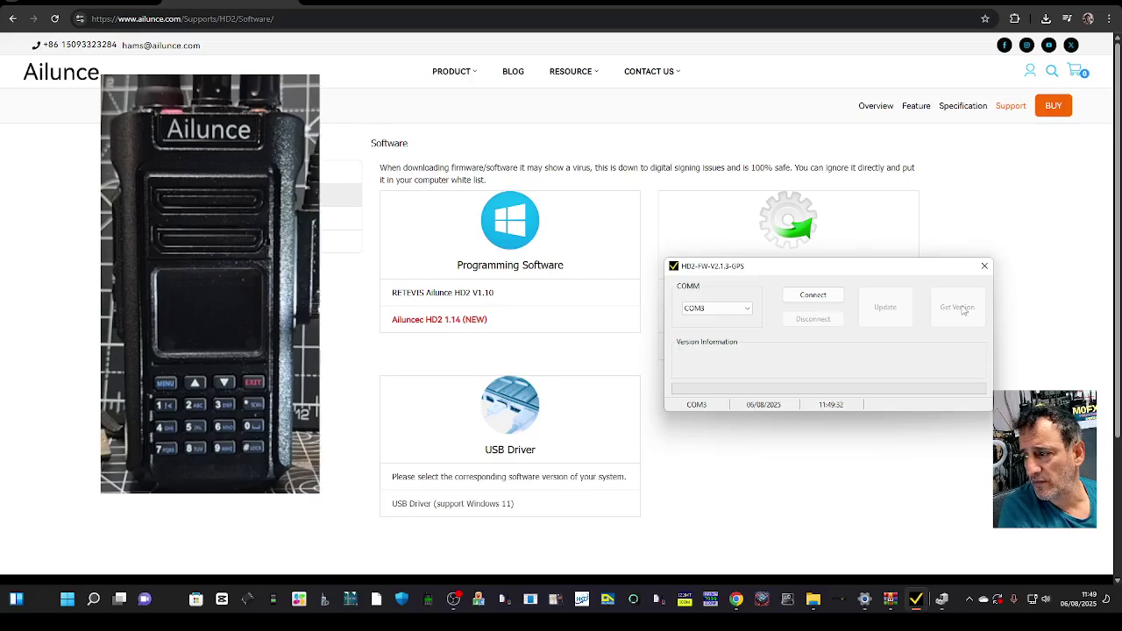
{"action": "left_click", "coordinate": [831, 301]}
{"action": "left_click", "coordinate": [956, 317]}
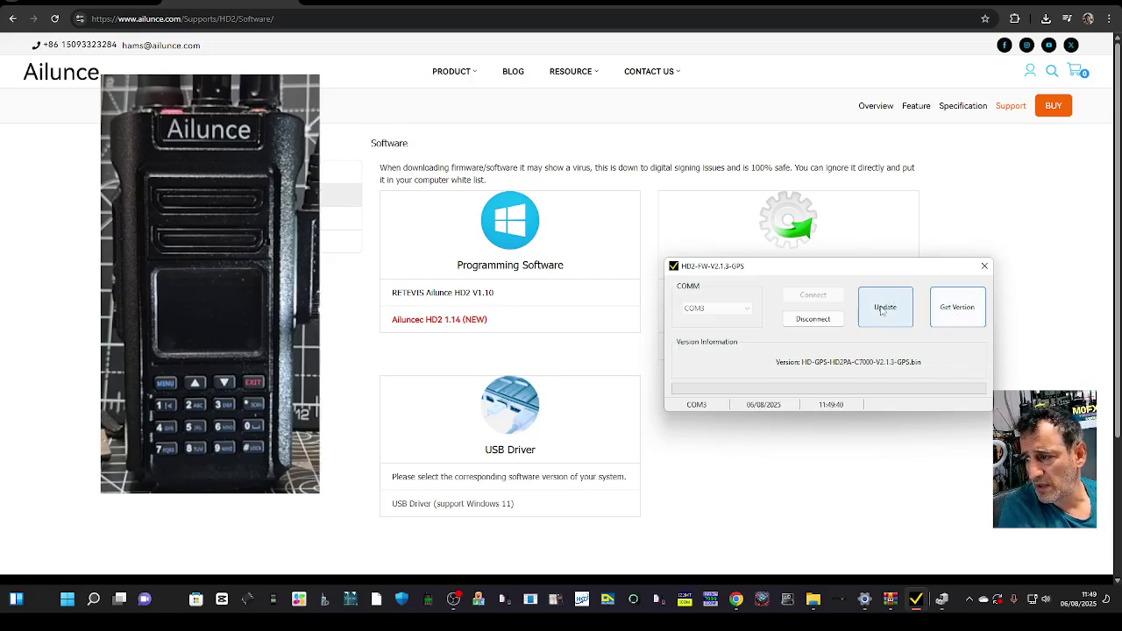
{"action": "left_click", "coordinate": [883, 316]}
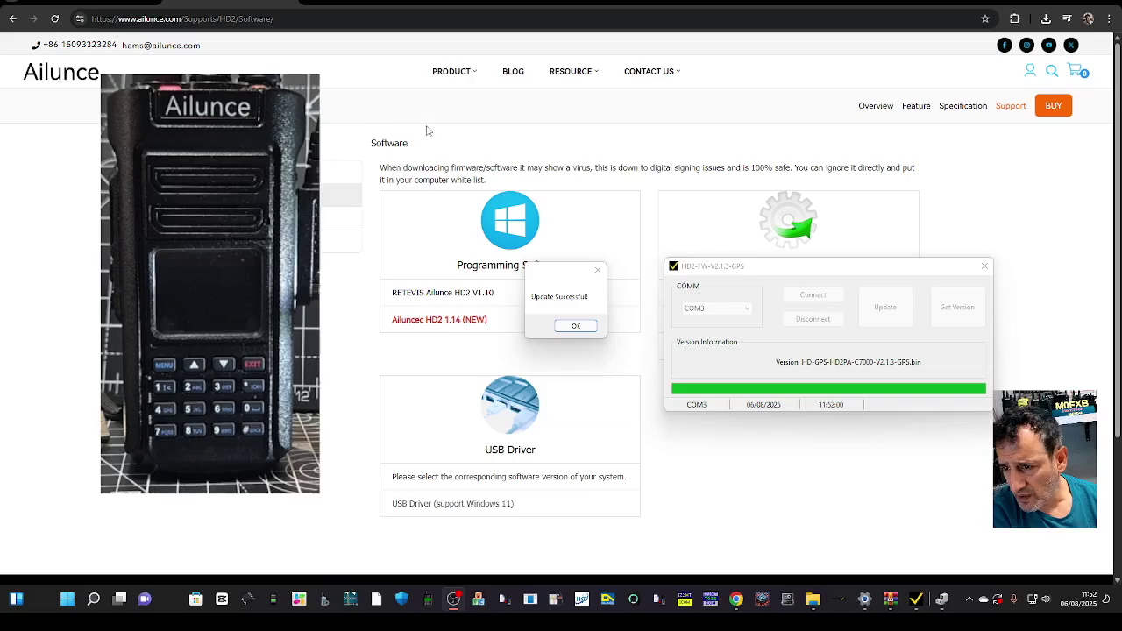
{"action": "left_click", "coordinate": [572, 327]}
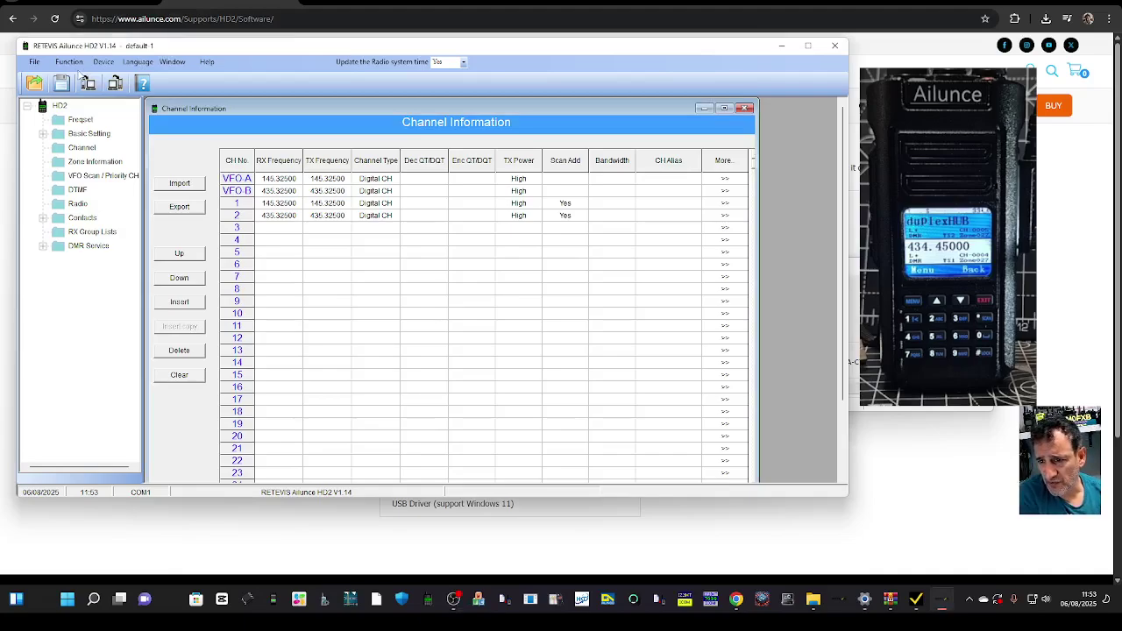
Set the Device > Port setting to COM3 and confirm it.
{"action": "left_click", "coordinate": [68, 63]}
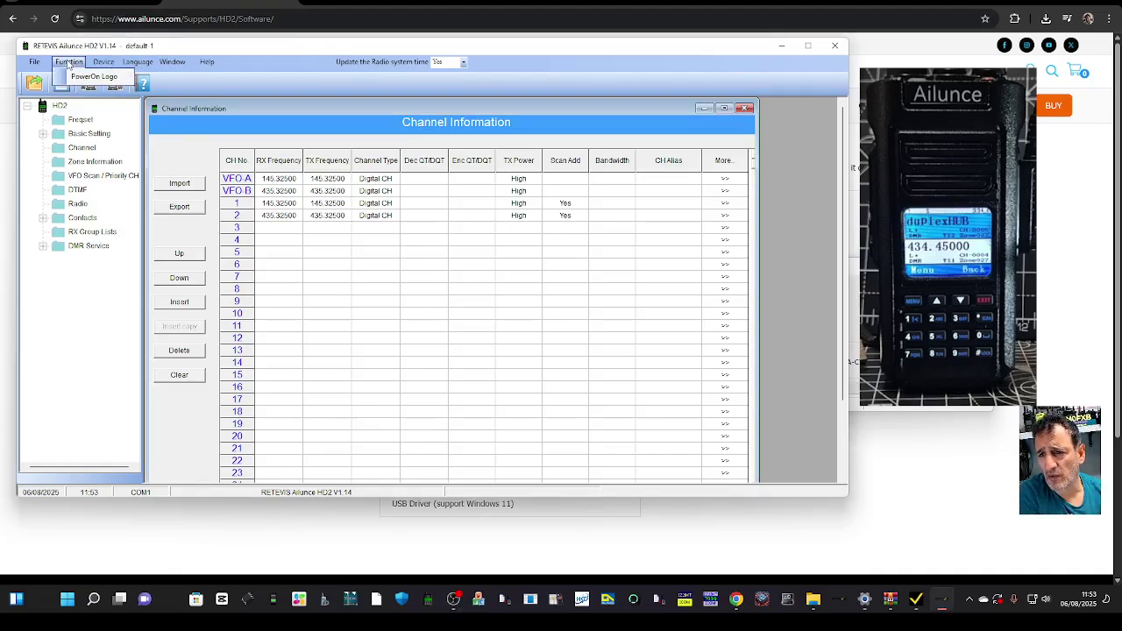
{"action": "mouse_move", "coordinate": [103, 66]}
{"action": "left_click", "coordinate": [113, 107]}
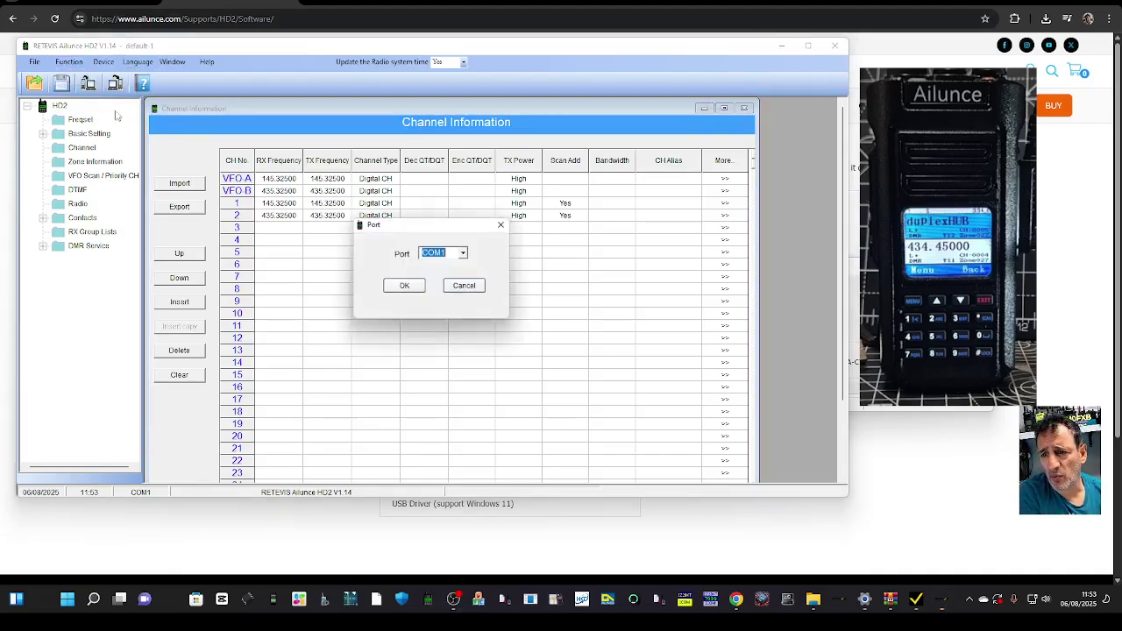
{"action": "left_click", "coordinate": [463, 254]}
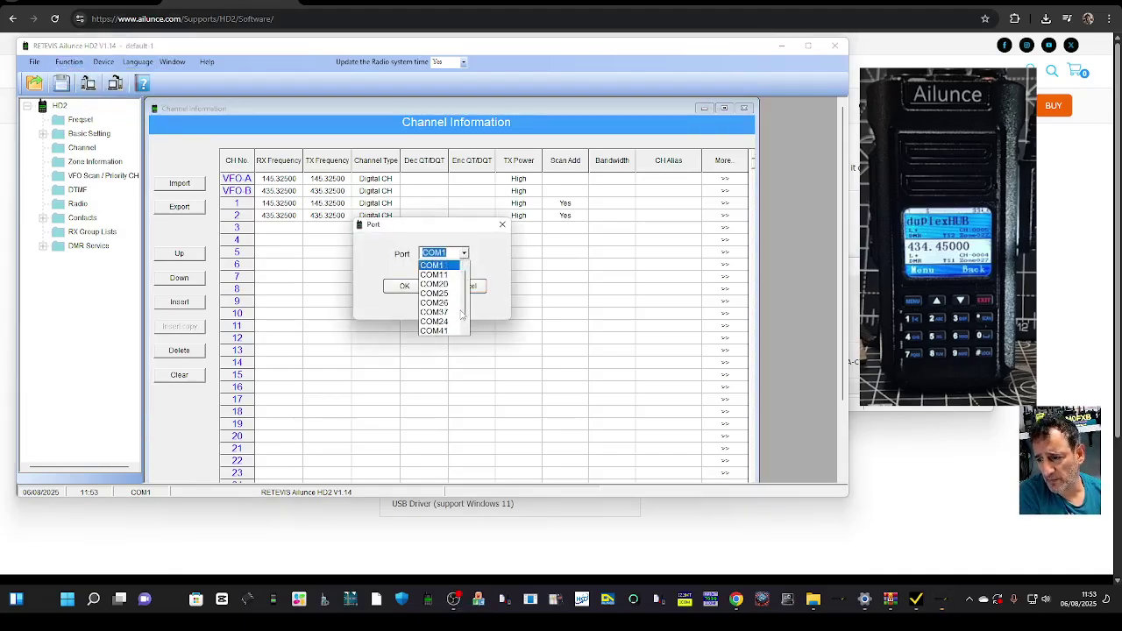
{"action": "left_click_drag", "start_coordinate": [466, 309], "coordinate": [465, 326]}
{"action": "left_click", "coordinate": [435, 331]}
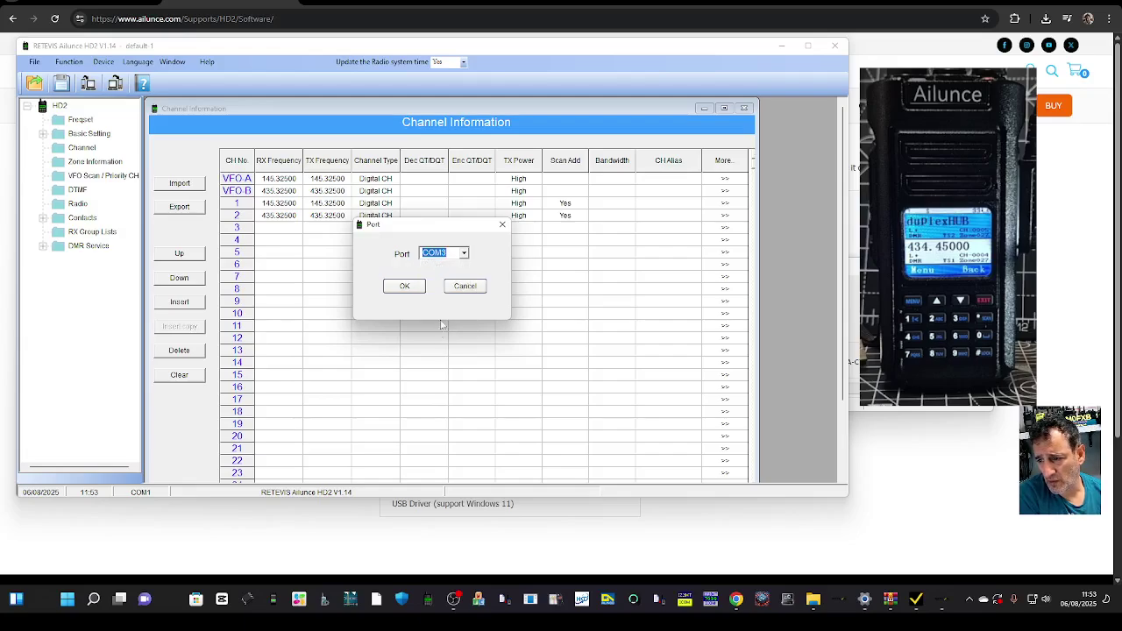
{"action": "left_click", "coordinate": [406, 290]}
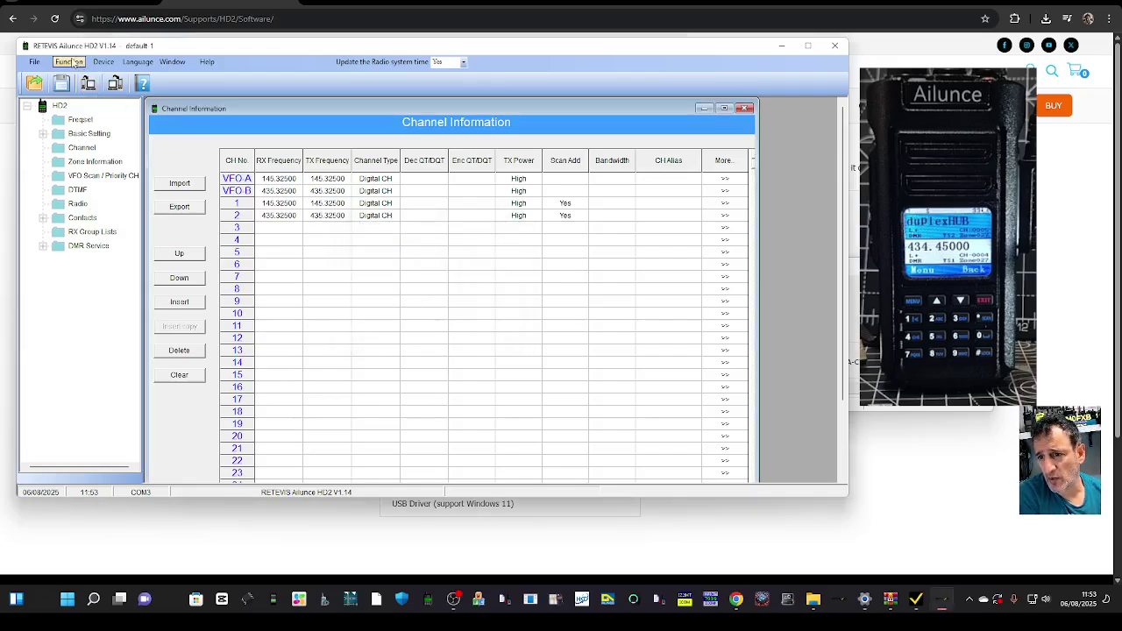
{"action": "left_click", "coordinate": [103, 62]}
Choose Device > Read and confirm reading the radio's codeplug.
{"action": "left_click", "coordinate": [112, 77]}
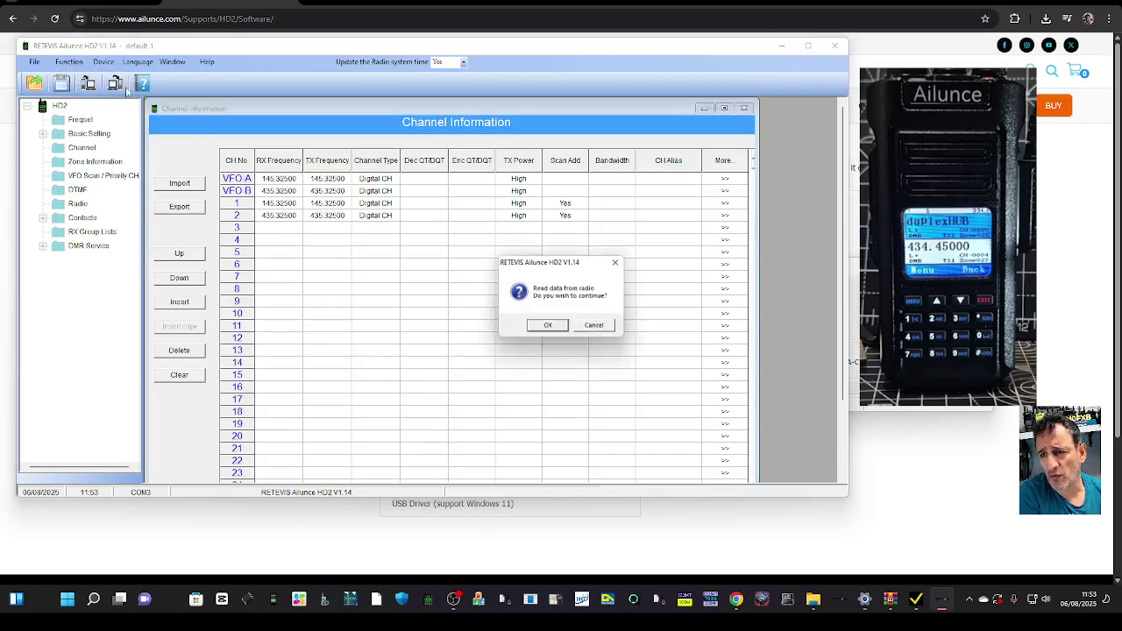
{"action": "left_click", "coordinate": [548, 329]}
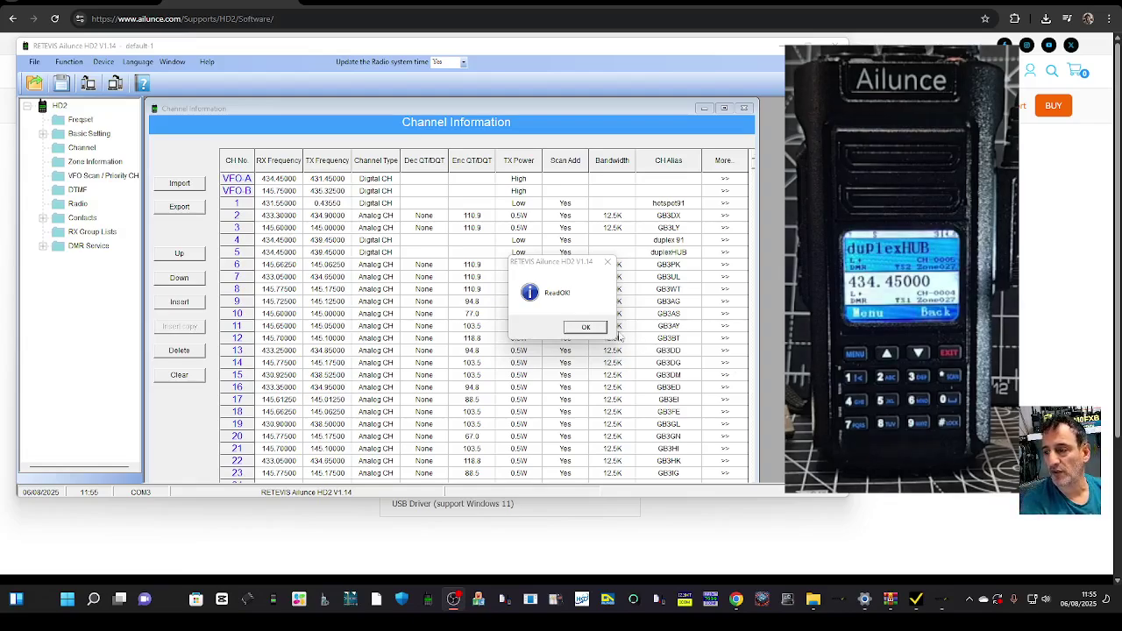
Change channel 1's TX Frequency from 0.43550 to 431.55000.
{"action": "left_click", "coordinate": [586, 327]}
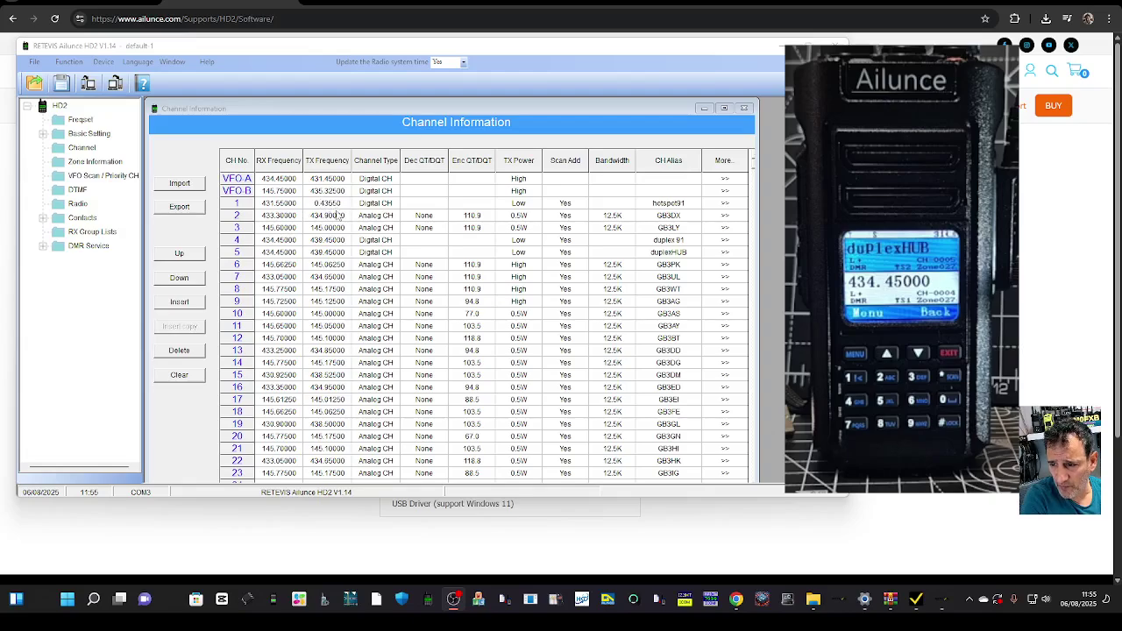
{"action": "left_click", "coordinate": [334, 203]}
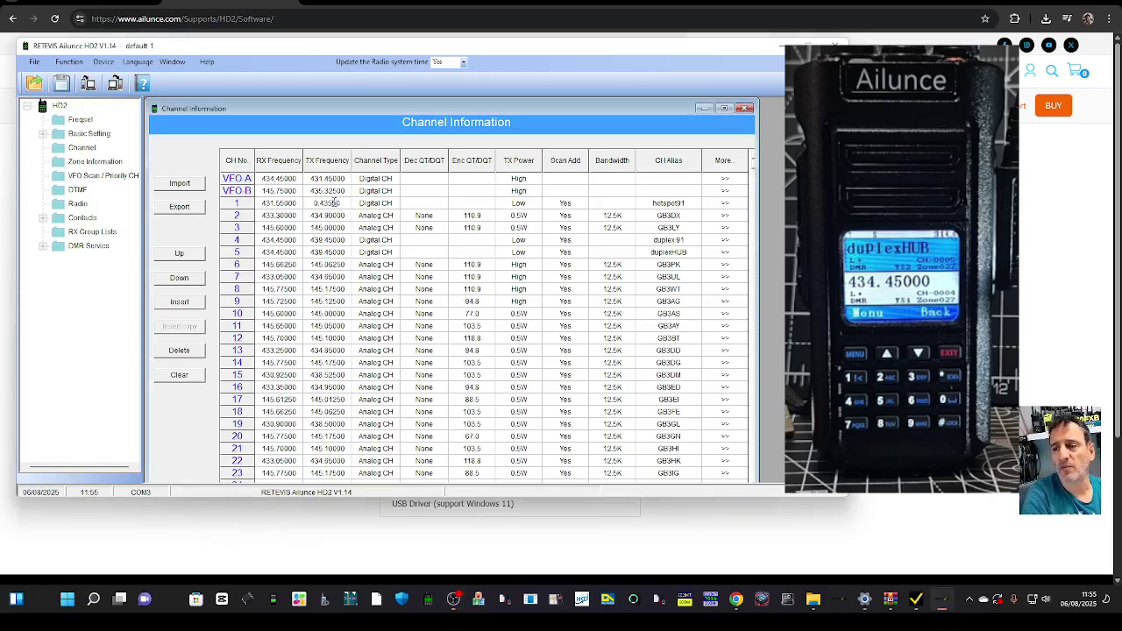
{"action": "double_click", "coordinate": [334, 202]}
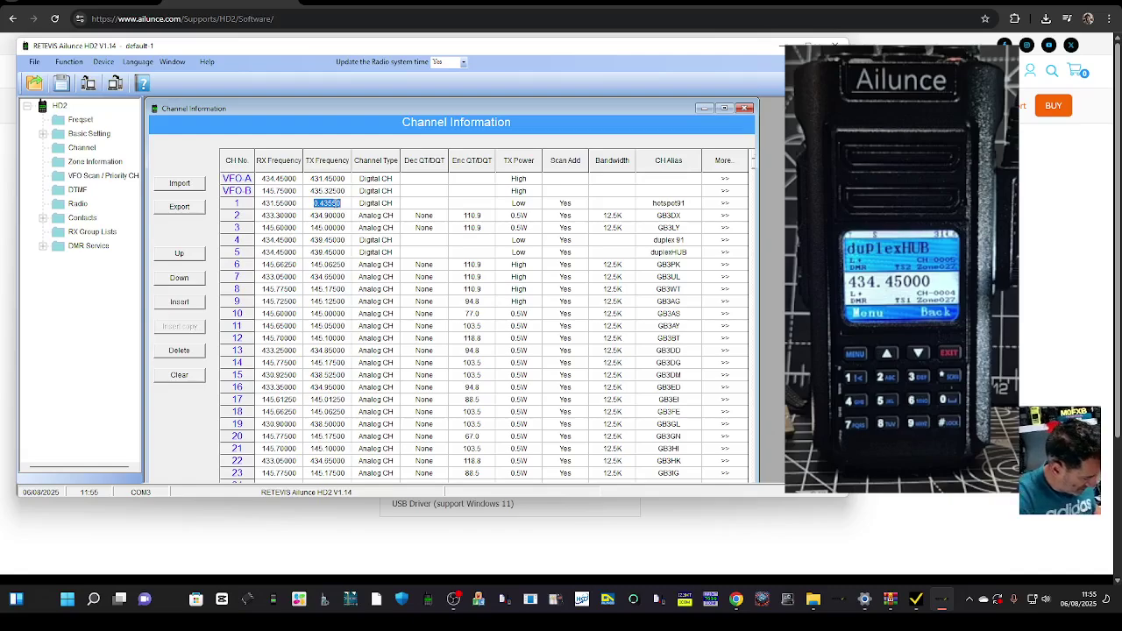
{"action": "type", "text": "431."}
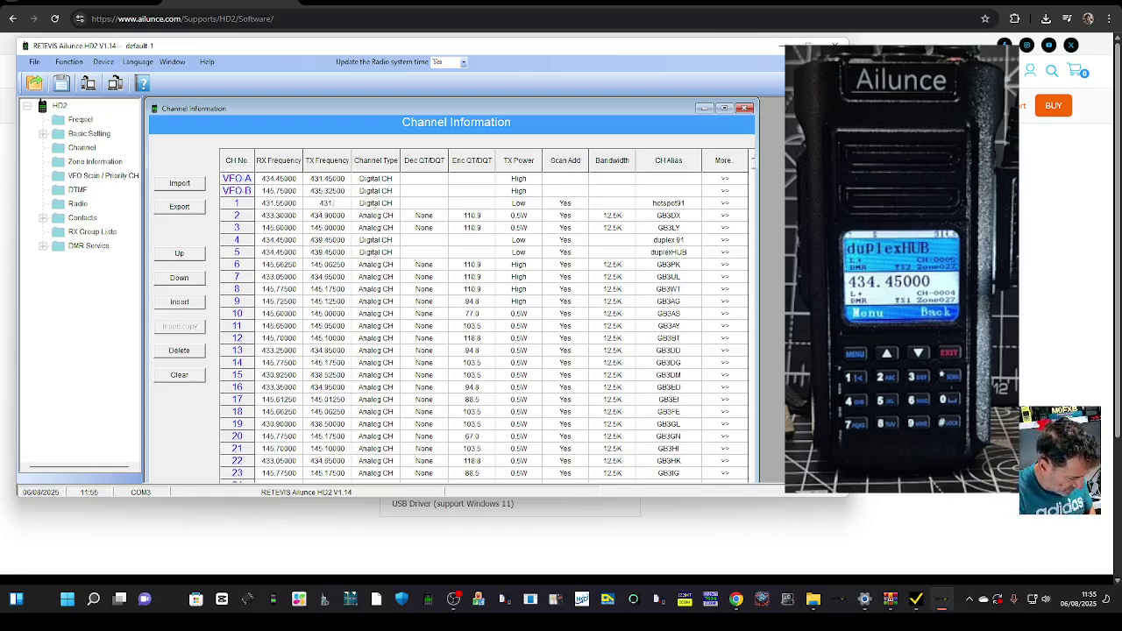
{"action": "type", "text": "55000"}
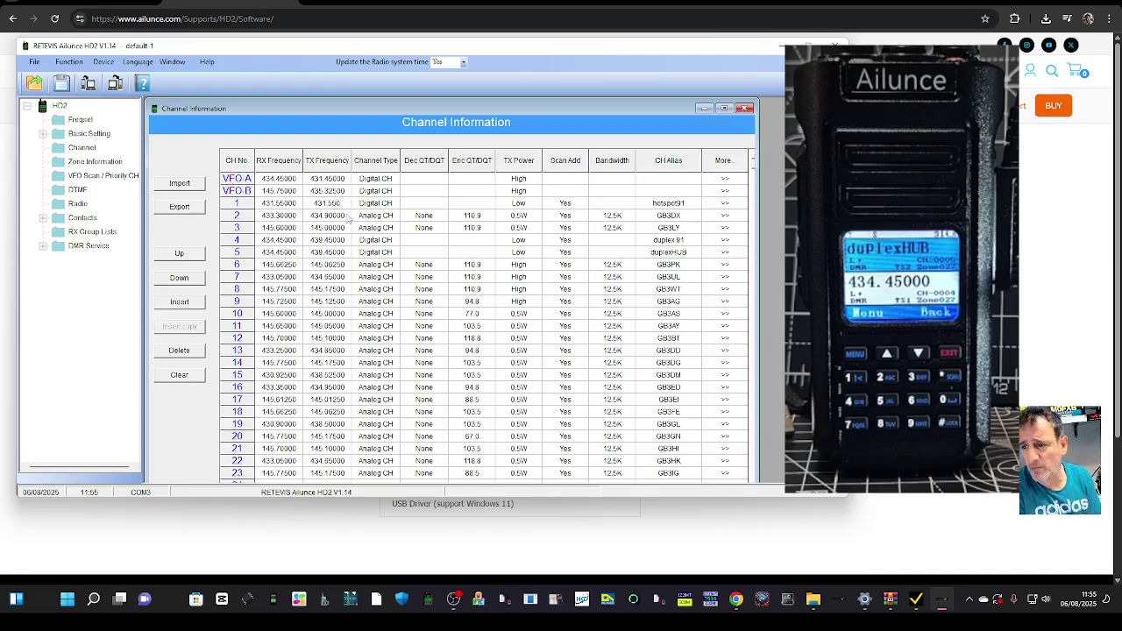
{"action": "left_click", "coordinate": [344, 218]}
{"action": "left_click", "coordinate": [343, 218]}
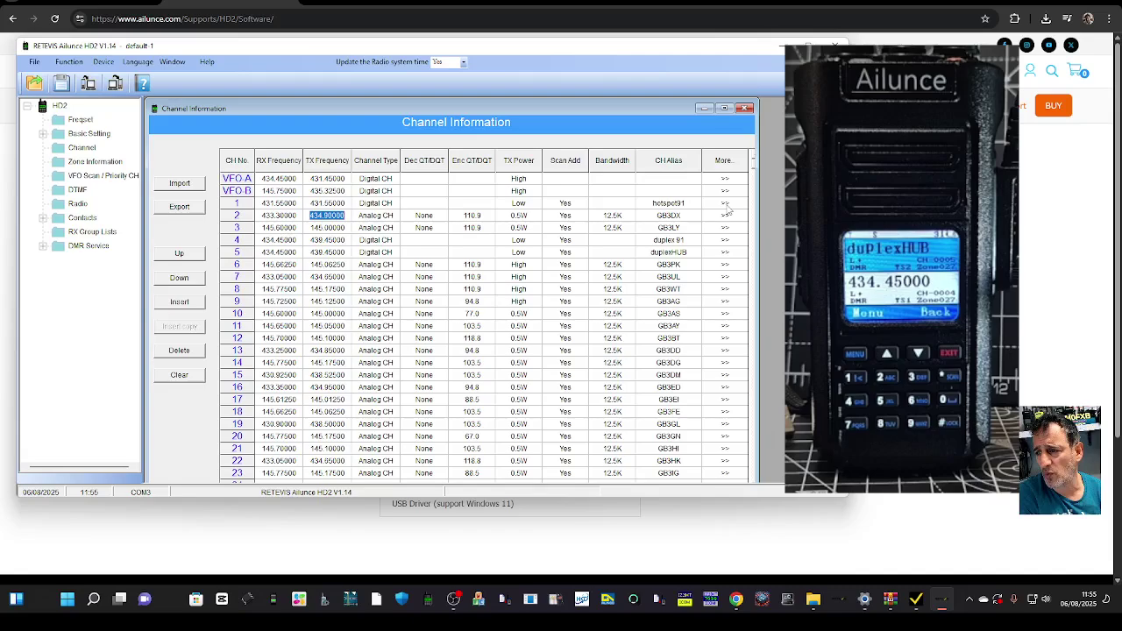
{"action": "left_click", "coordinate": [726, 206]}
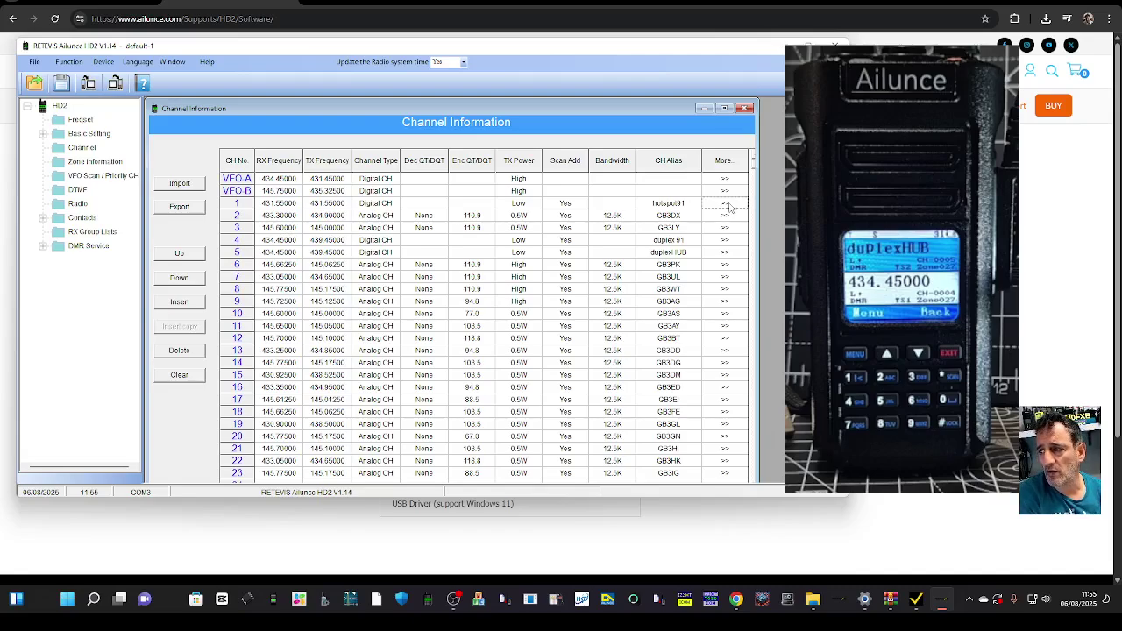
{"action": "double_click", "coordinate": [724, 203]}
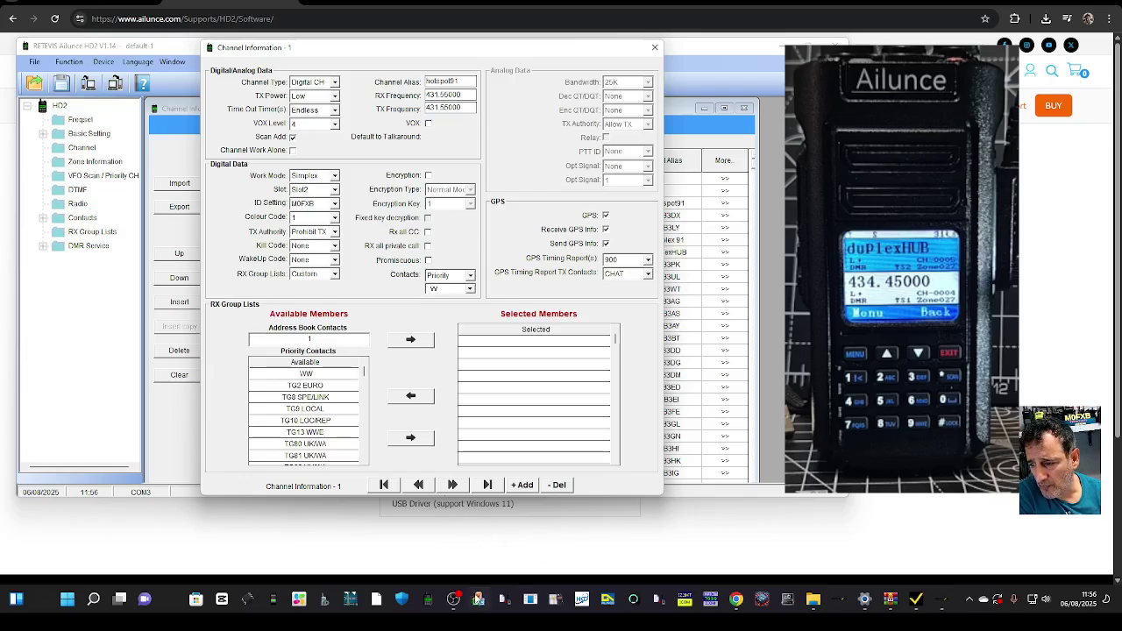
{"action": "left_click", "coordinate": [453, 599]}
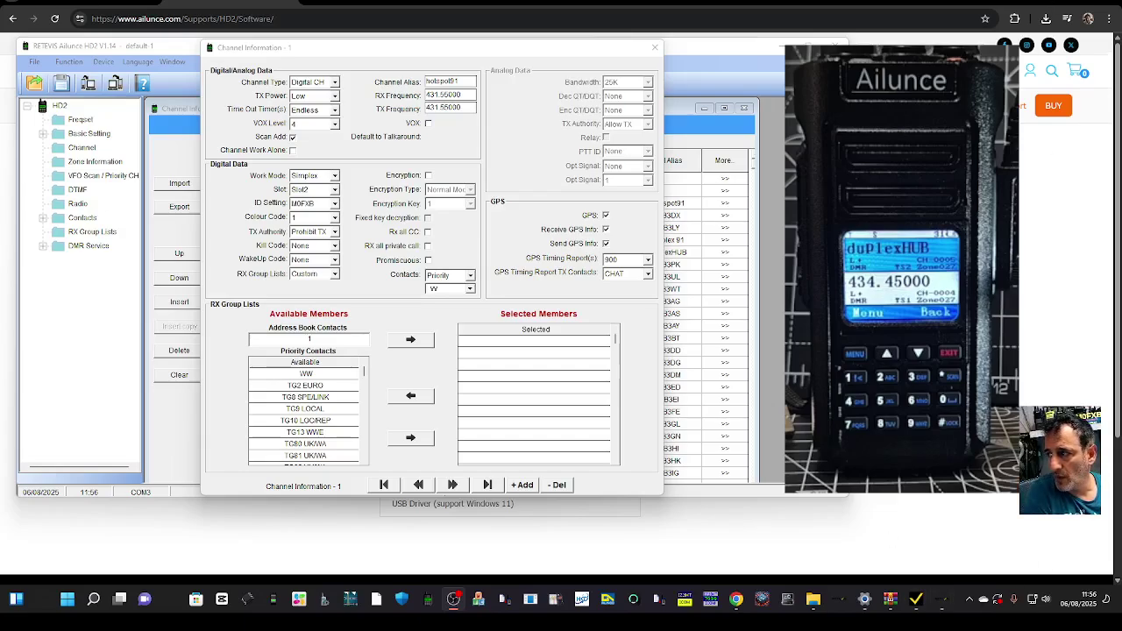
{"action": "left_click", "coordinate": [453, 599]}
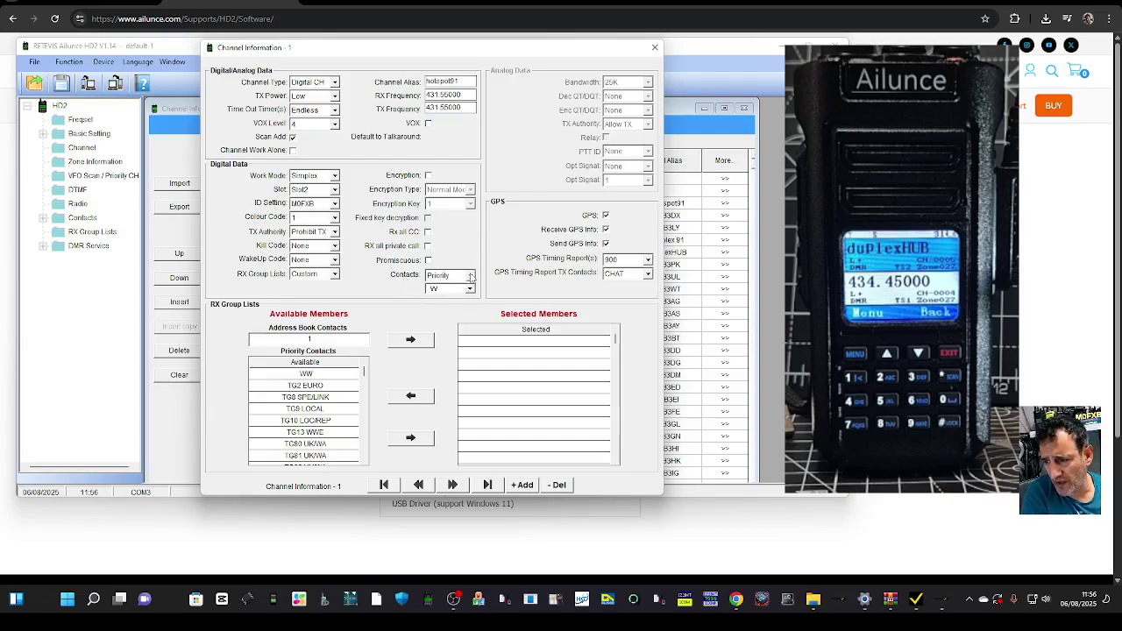
{"action": "left_click", "coordinate": [471, 277]}
{"action": "left_click", "coordinate": [471, 295]}
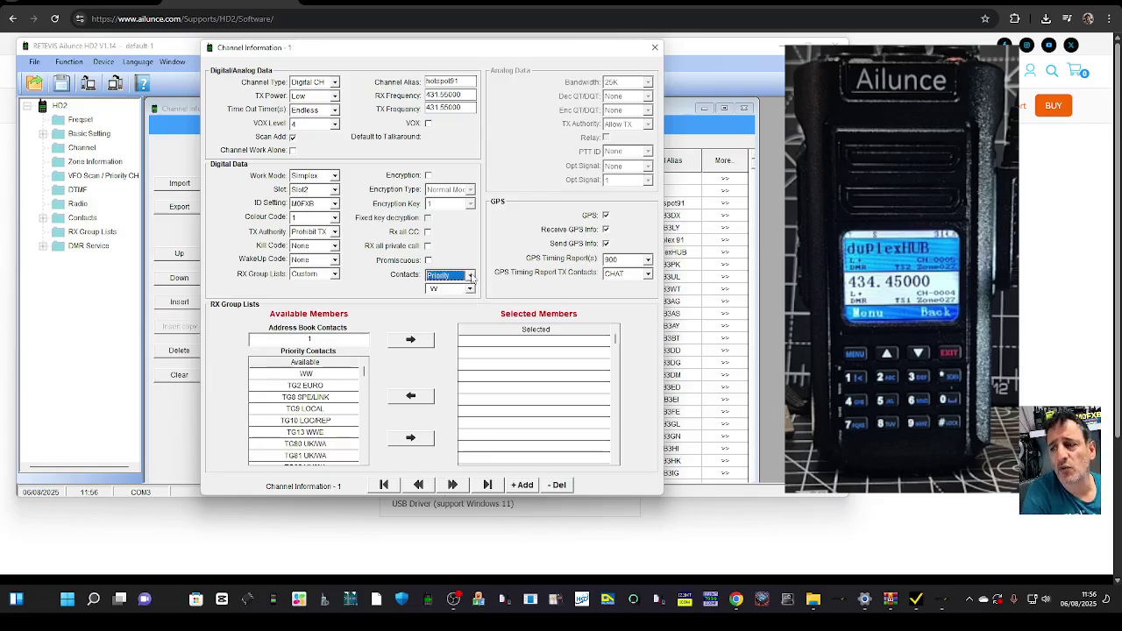
{"action": "left_click", "coordinate": [470, 290]}
{"action": "left_click", "coordinate": [470, 290]}
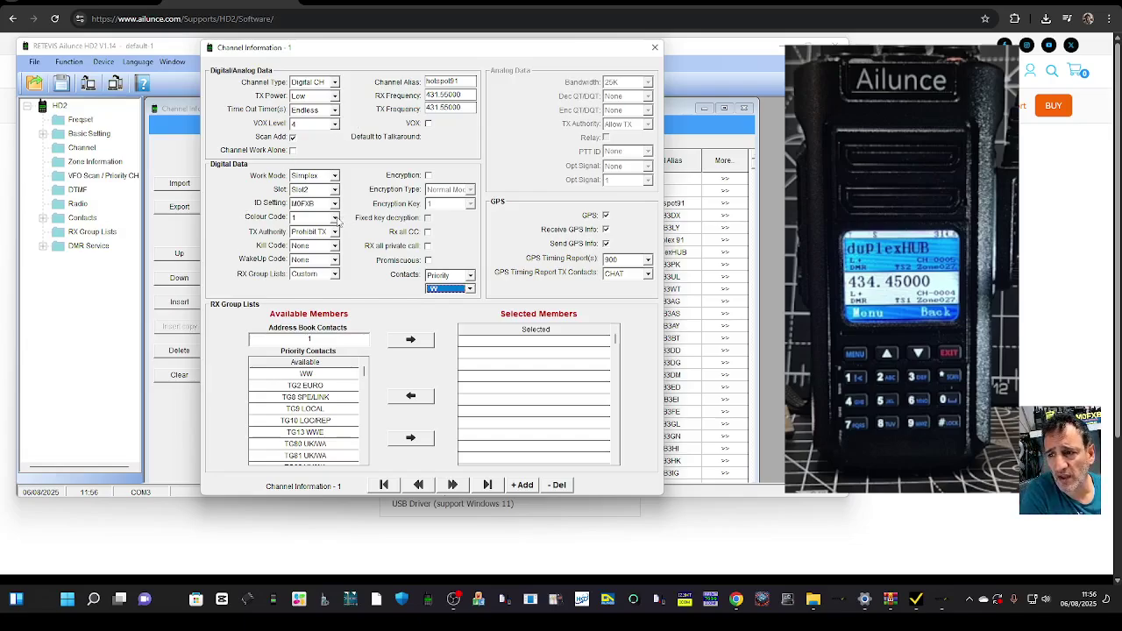
{"action": "left_click", "coordinate": [336, 219]}
{"action": "left_click", "coordinate": [335, 219]}
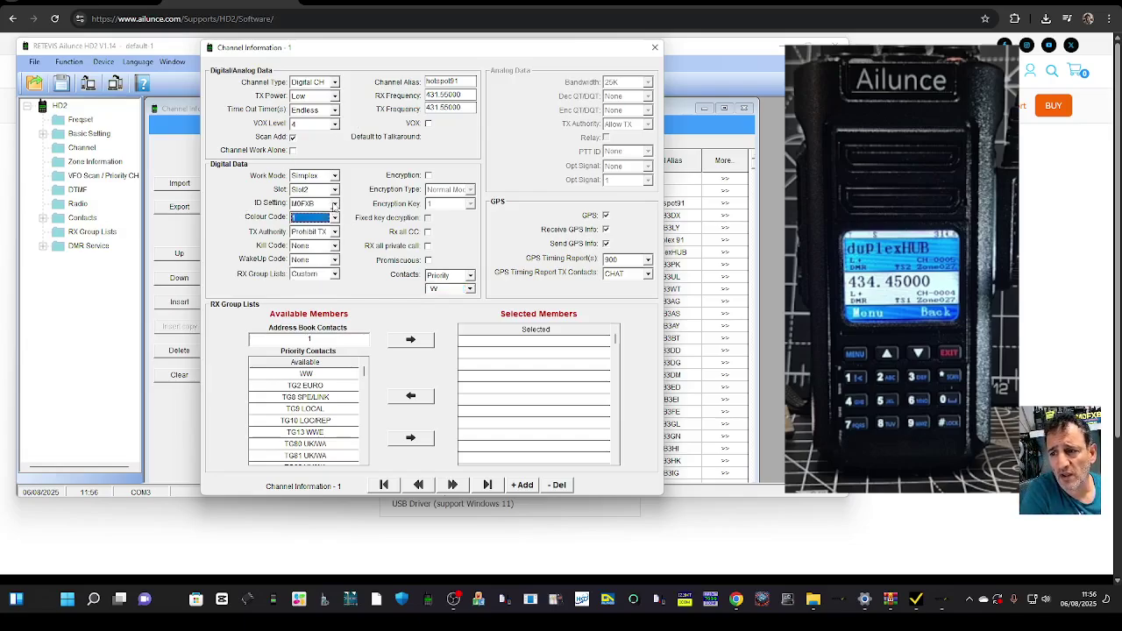
{"action": "left_click", "coordinate": [334, 203]}
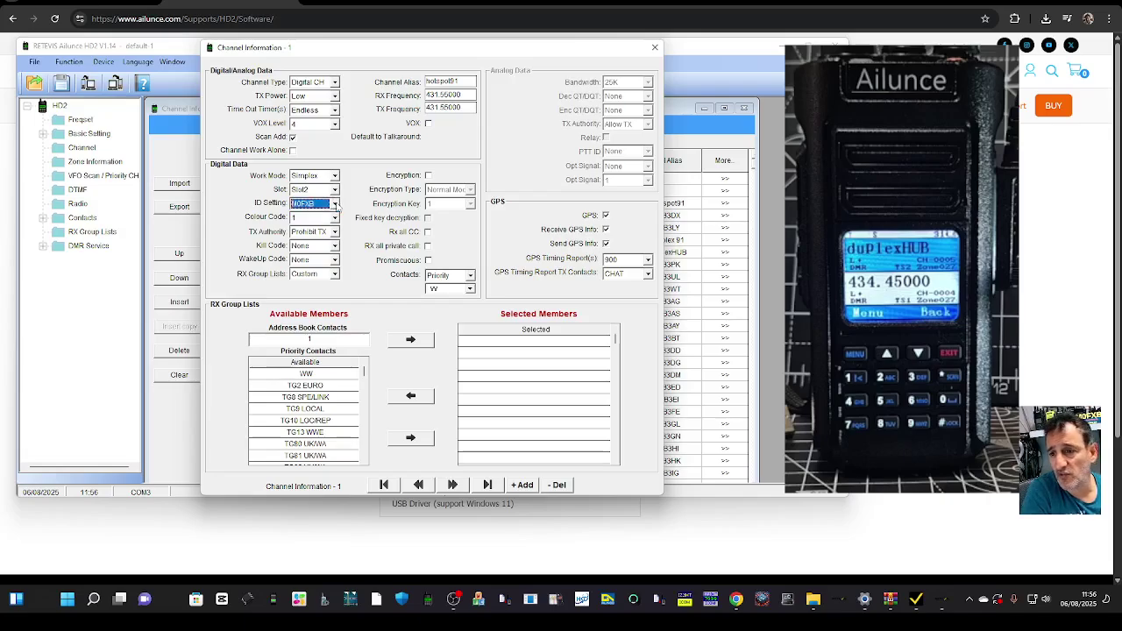
{"action": "left_click", "coordinate": [338, 190]}
{"action": "left_click", "coordinate": [338, 190]}
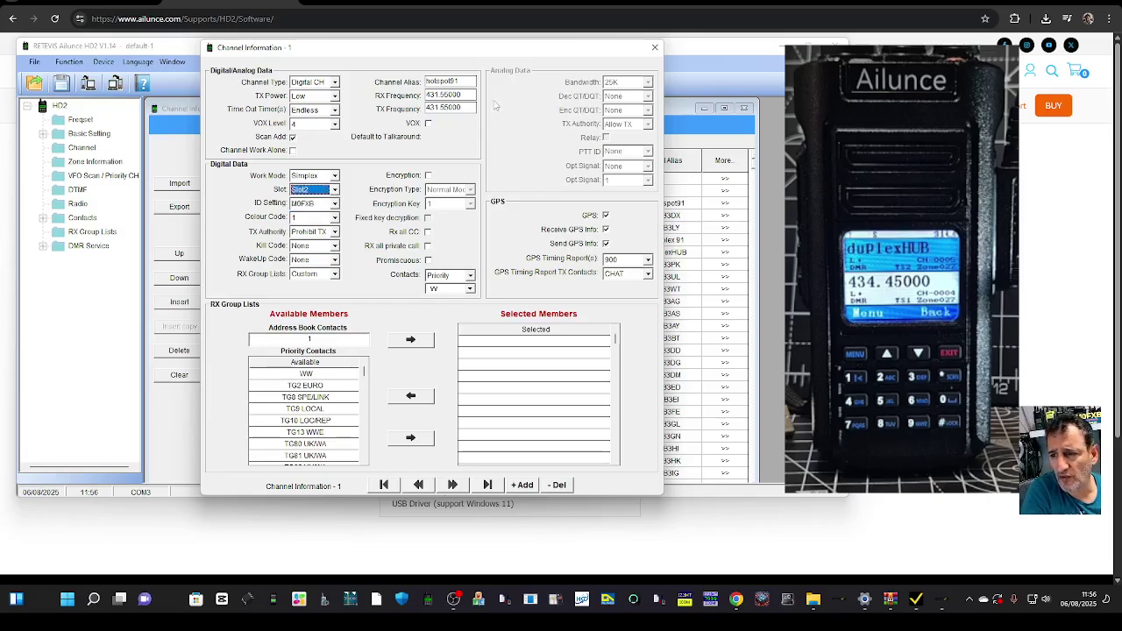
{"action": "left_click", "coordinate": [653, 47]}
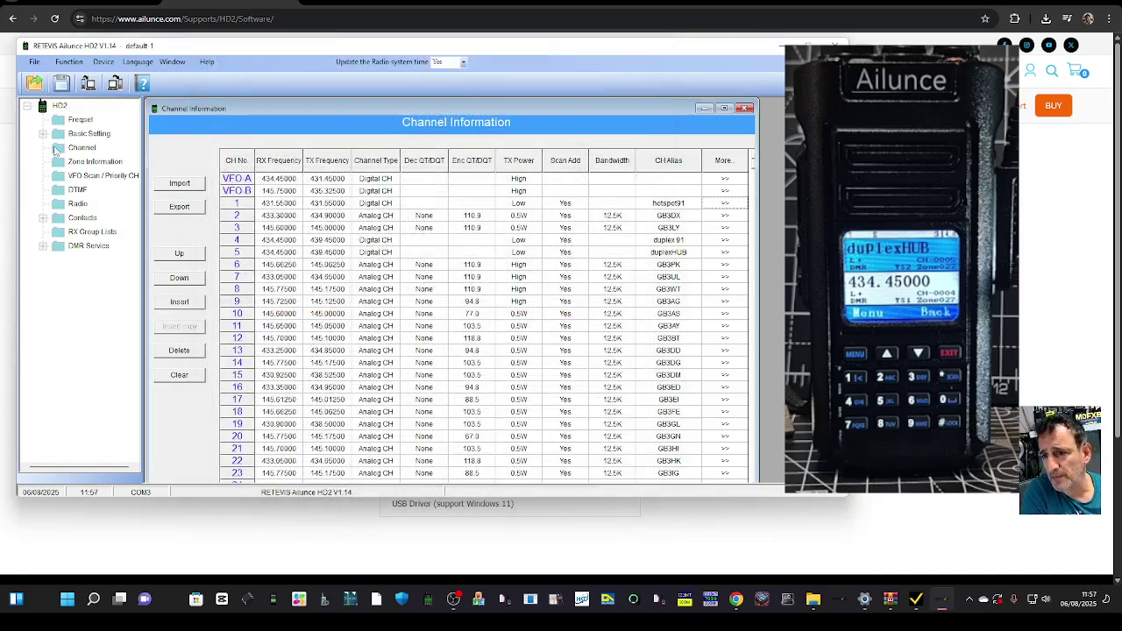
Review the Basic Information and Setting pages under Basic Setting.
{"action": "left_click", "coordinate": [85, 136]}
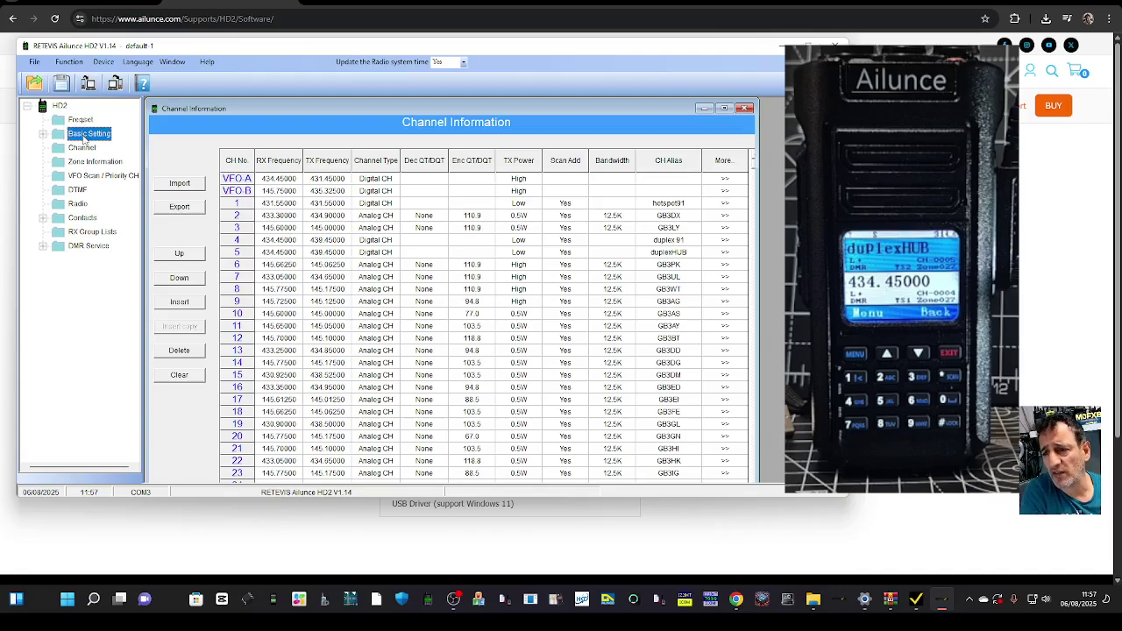
{"action": "double_click", "coordinate": [85, 136]}
{"action": "double_click", "coordinate": [88, 146]}
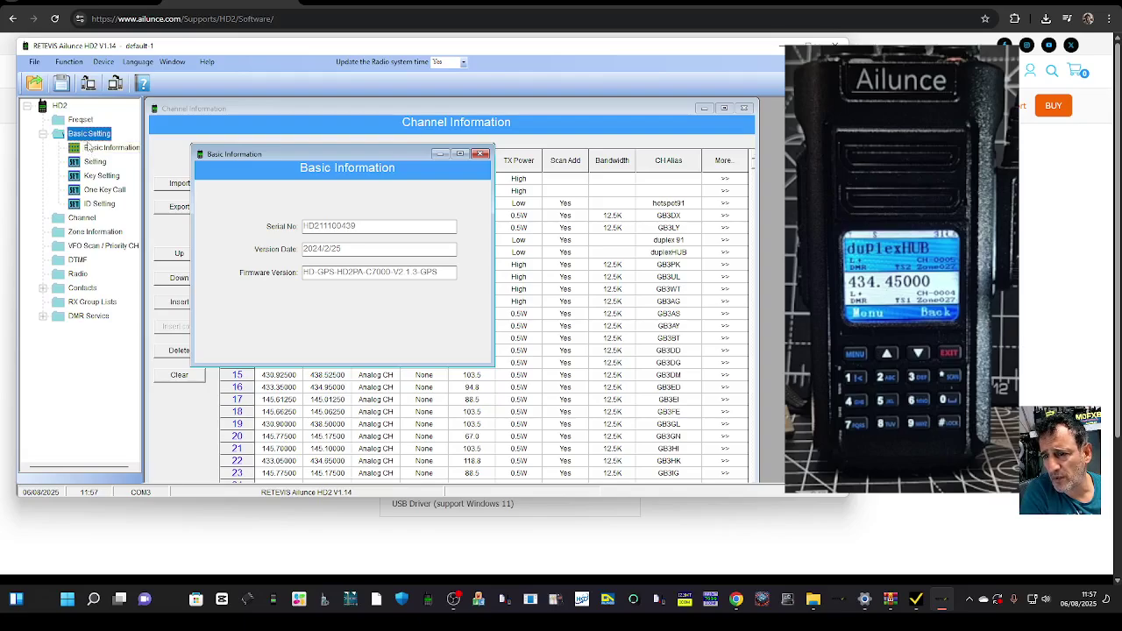
{"action": "left_click", "coordinate": [94, 164]}
{"action": "double_click", "coordinate": [94, 163]}
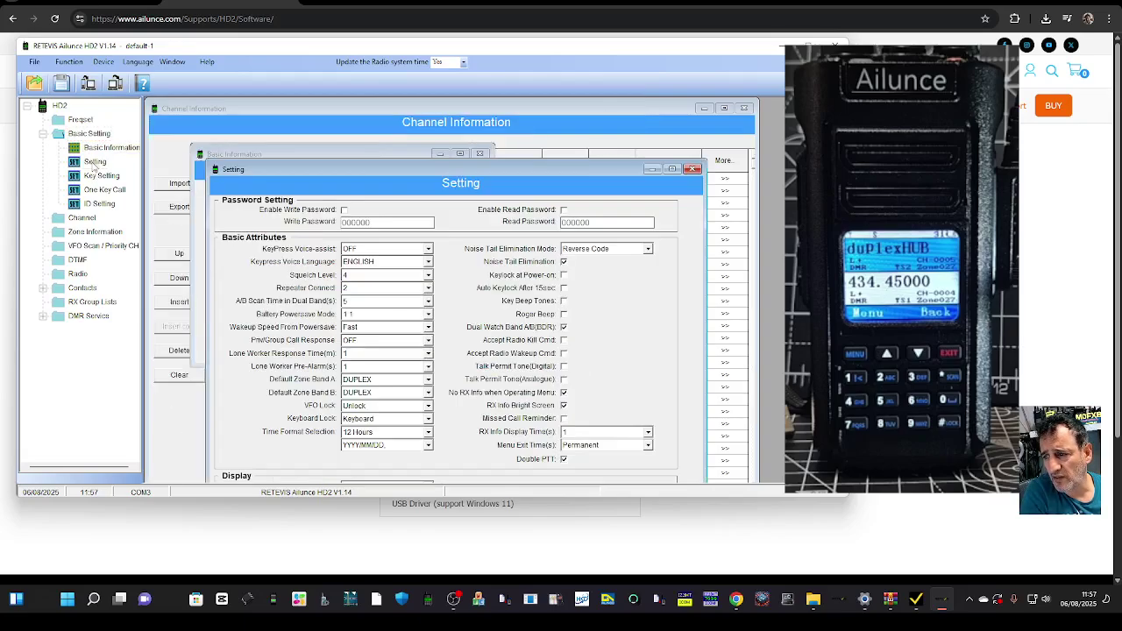
{"action": "double_click", "coordinate": [86, 136]}
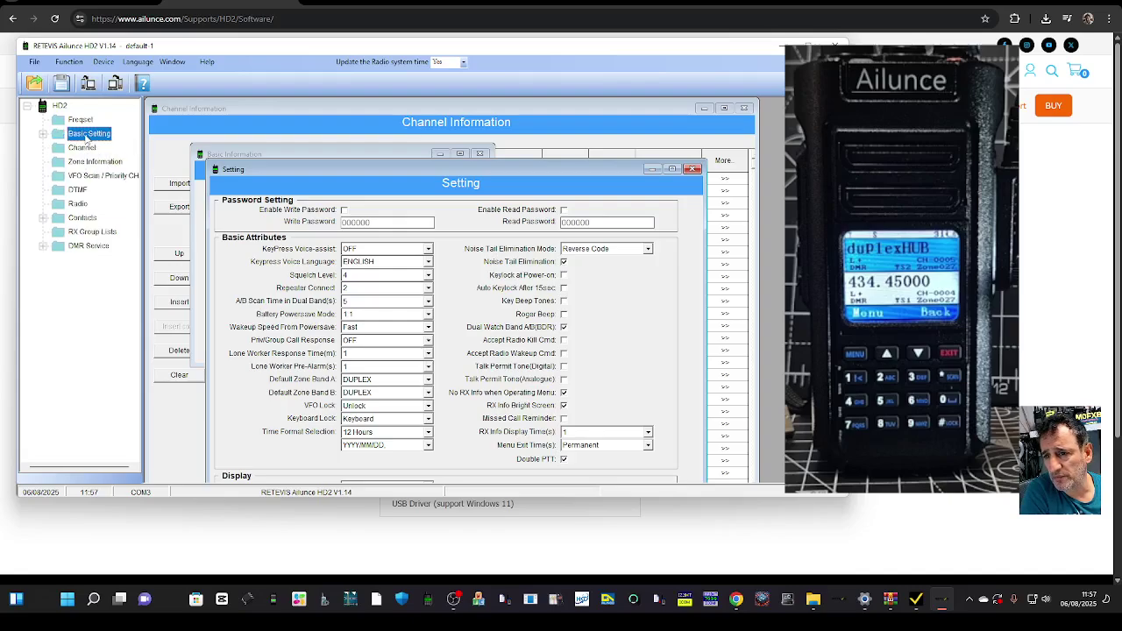
{"action": "double_click", "coordinate": [82, 148]}
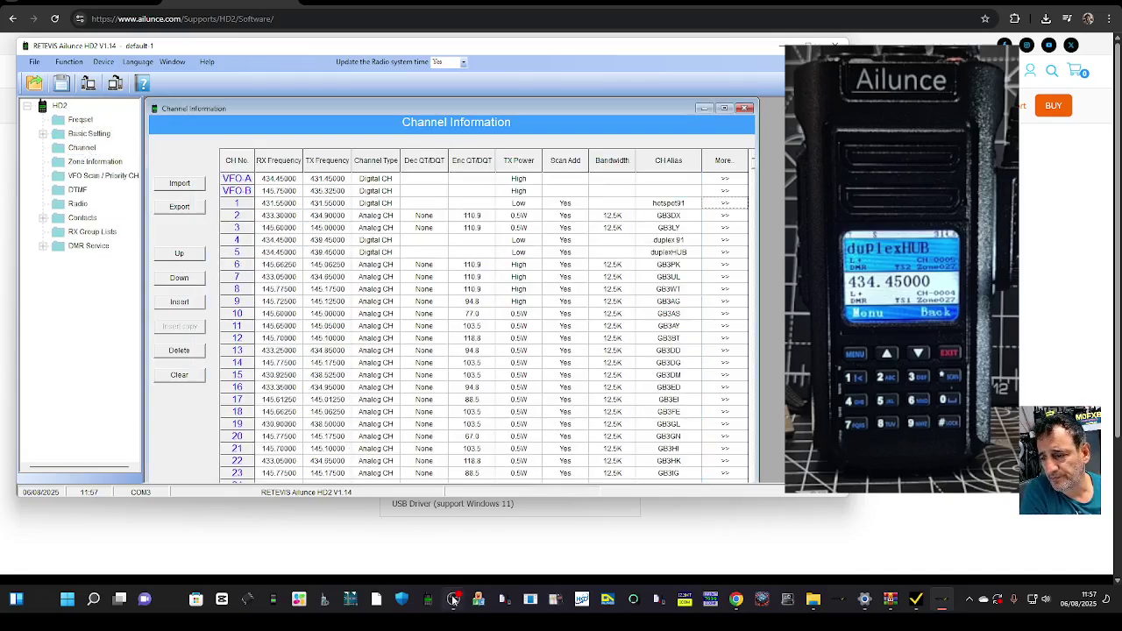
Open ID Setting, then Zone Information showing zone 1, N IRELAND A.
{"action": "left_click", "coordinate": [42, 133]}
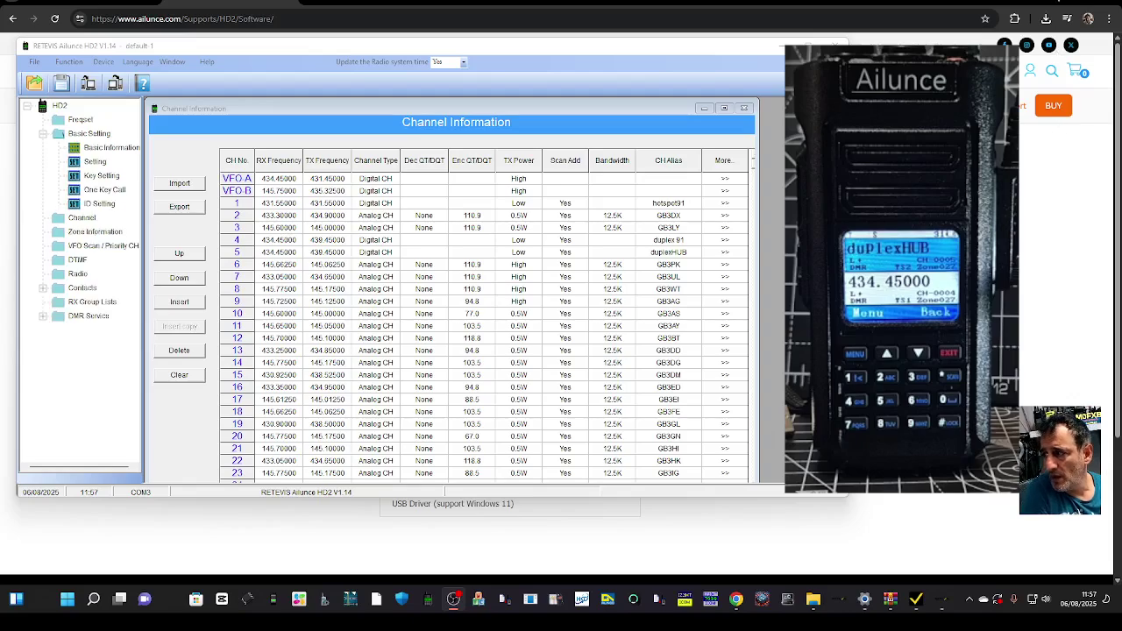
{"action": "double_click", "coordinate": [101, 205]}
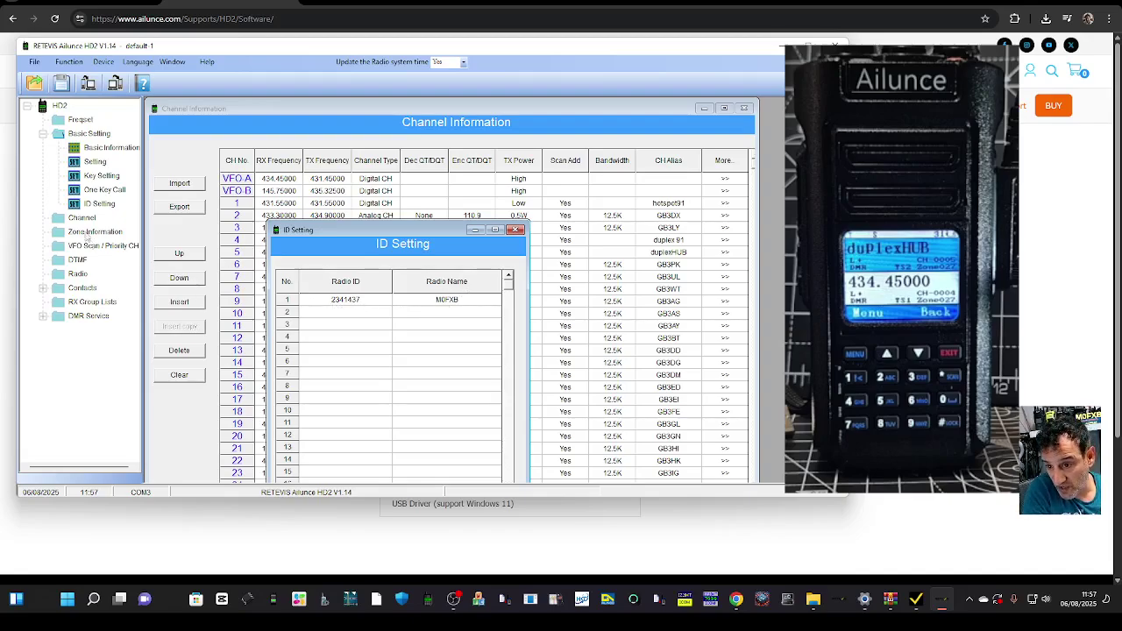
{"action": "left_click", "coordinate": [83, 220]}
{"action": "double_click", "coordinate": [90, 232]}
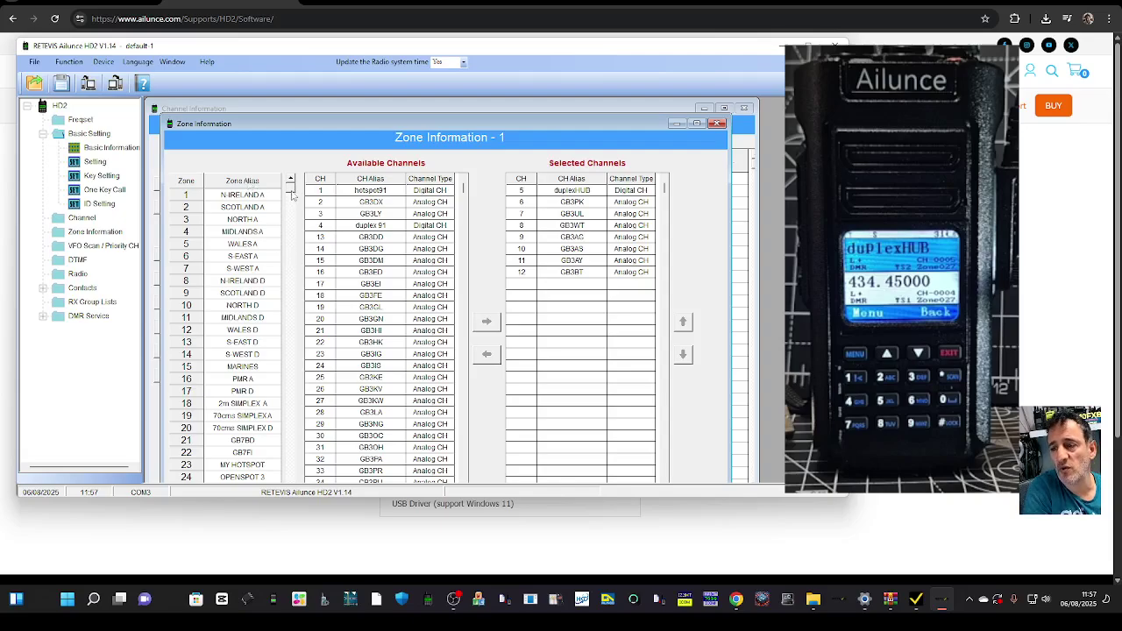
Select zone 21 GB7BD in the zone list to show its six digital channels.
{"action": "scroll", "coordinate": [290, 197], "scroll_direction": "down", "scroll_amount": 3}
{"action": "scroll", "coordinate": [285, 203], "scroll_direction": "up", "scroll_amount": 3}
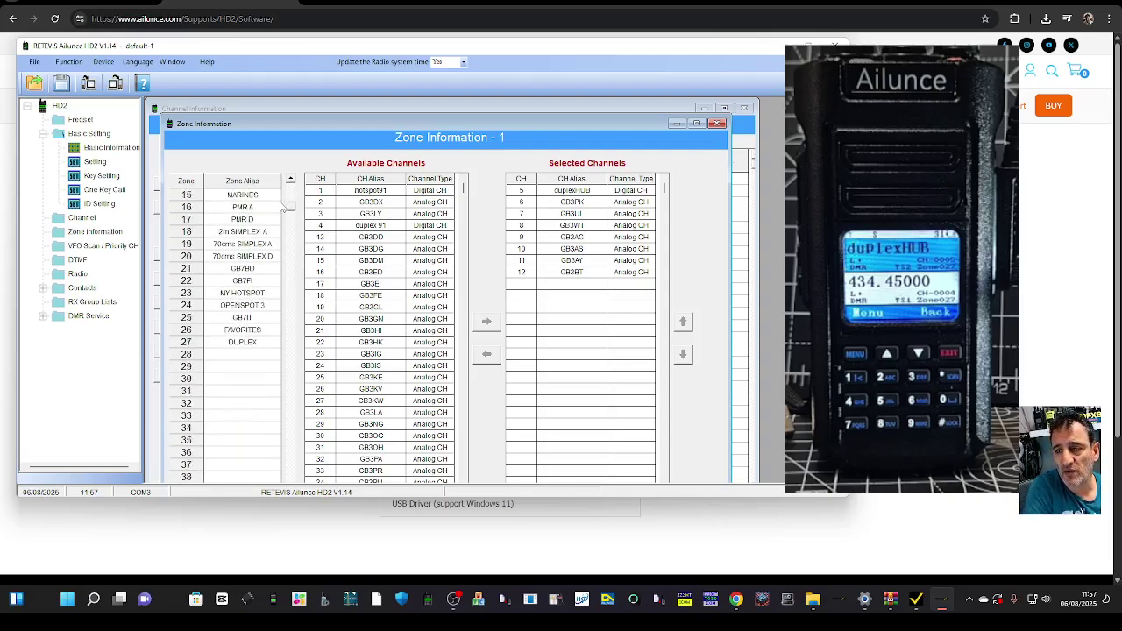
{"action": "scroll", "coordinate": [286, 204], "scroll_direction": "down", "scroll_amount": 7}
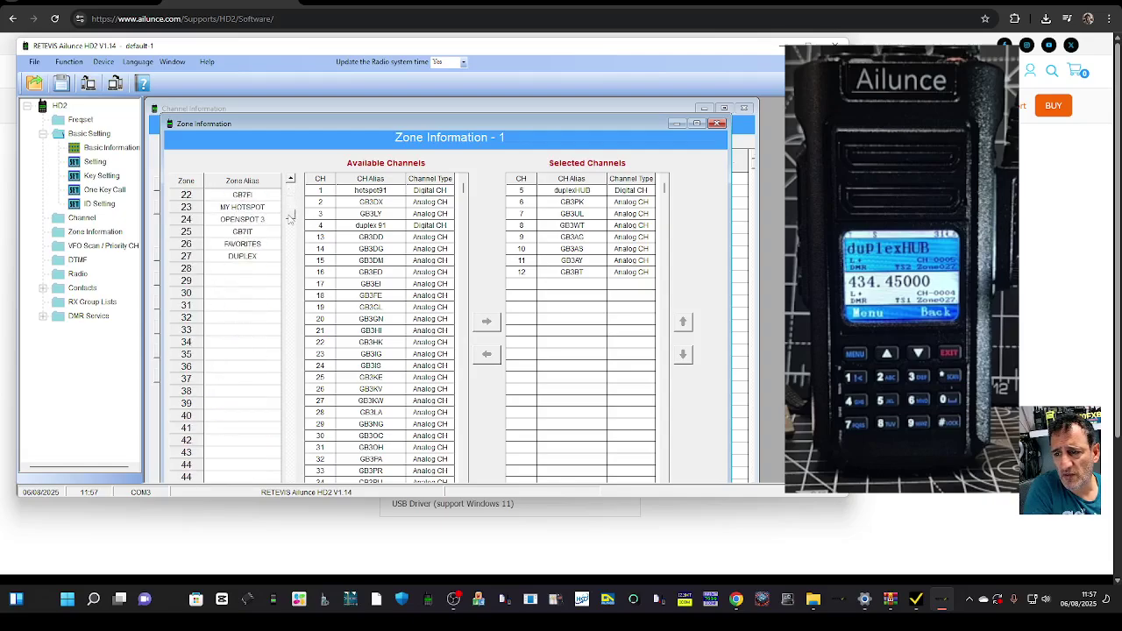
{"action": "scroll", "coordinate": [286, 215], "scroll_direction": "up", "scroll_amount": 3}
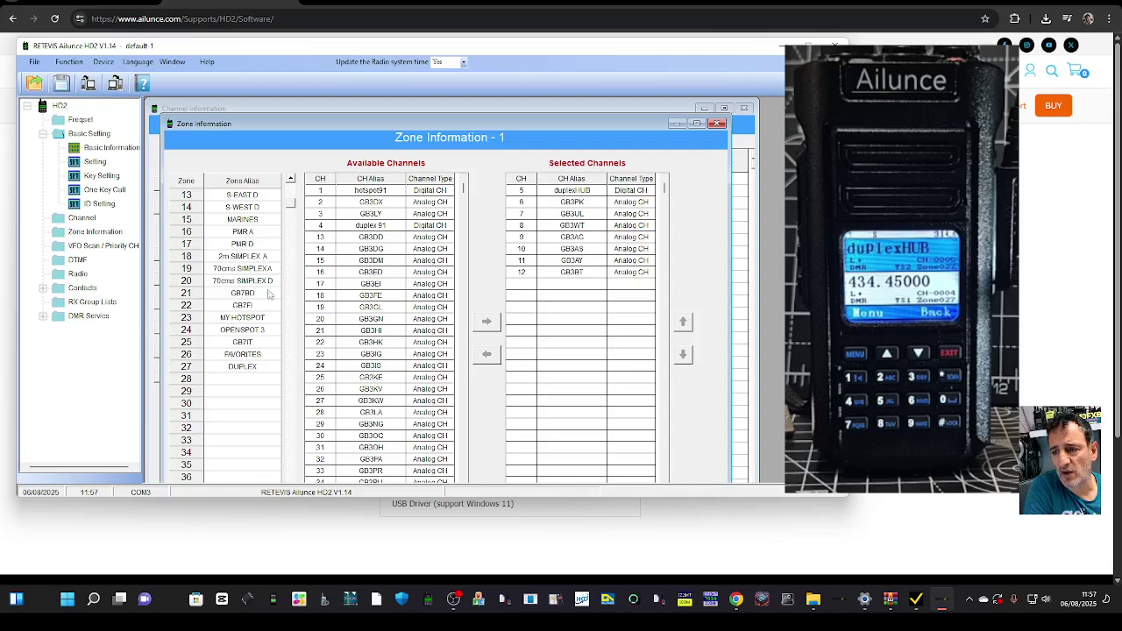
{"action": "scroll", "coordinate": [292, 191], "scroll_direction": "up", "scroll_amount": 4}
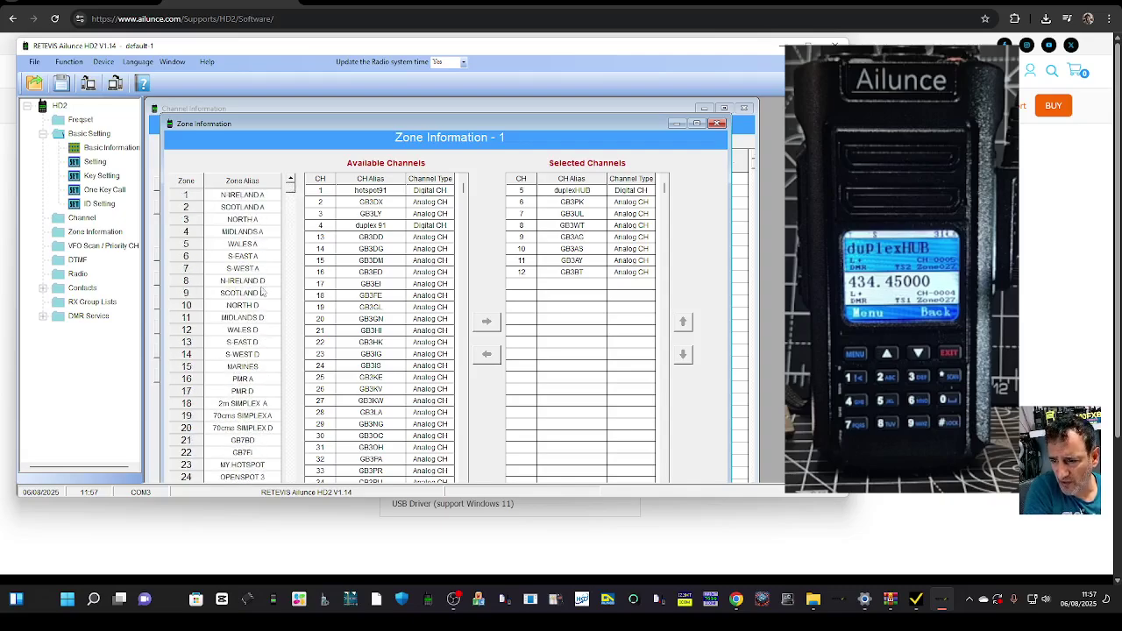
{"action": "left_click", "coordinate": [245, 441]}
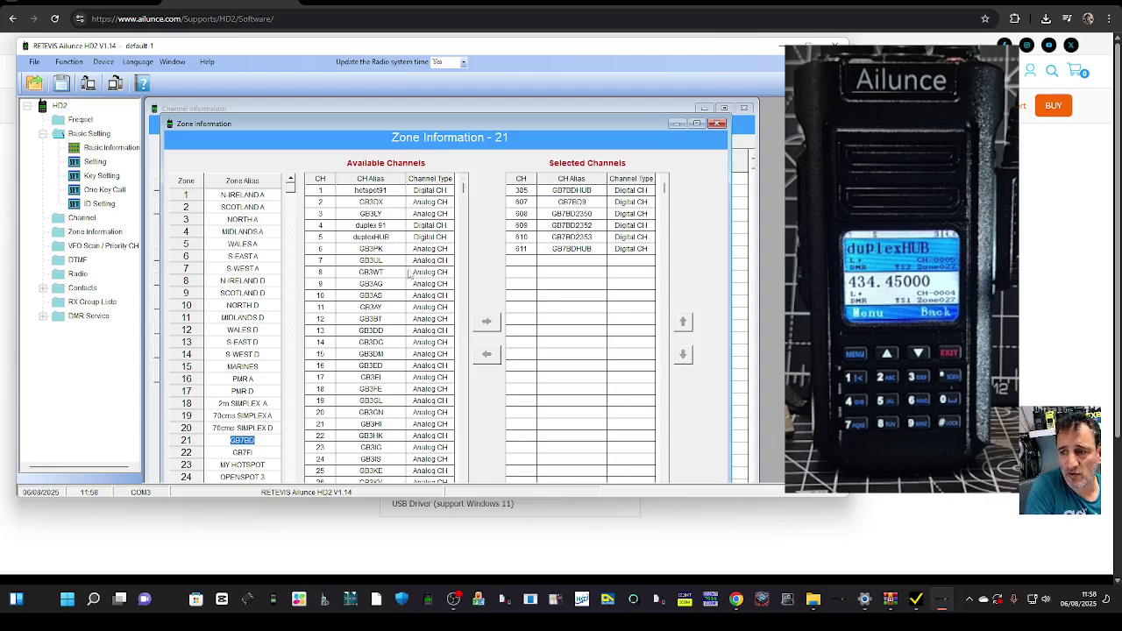
Close the Zone Information window to return to the channel table.
{"action": "scroll", "coordinate": [466, 196], "scroll_direction": "down", "scroll_amount": 3}
{"action": "scroll", "coordinate": [464, 188], "scroll_direction": "up", "scroll_amount": 3}
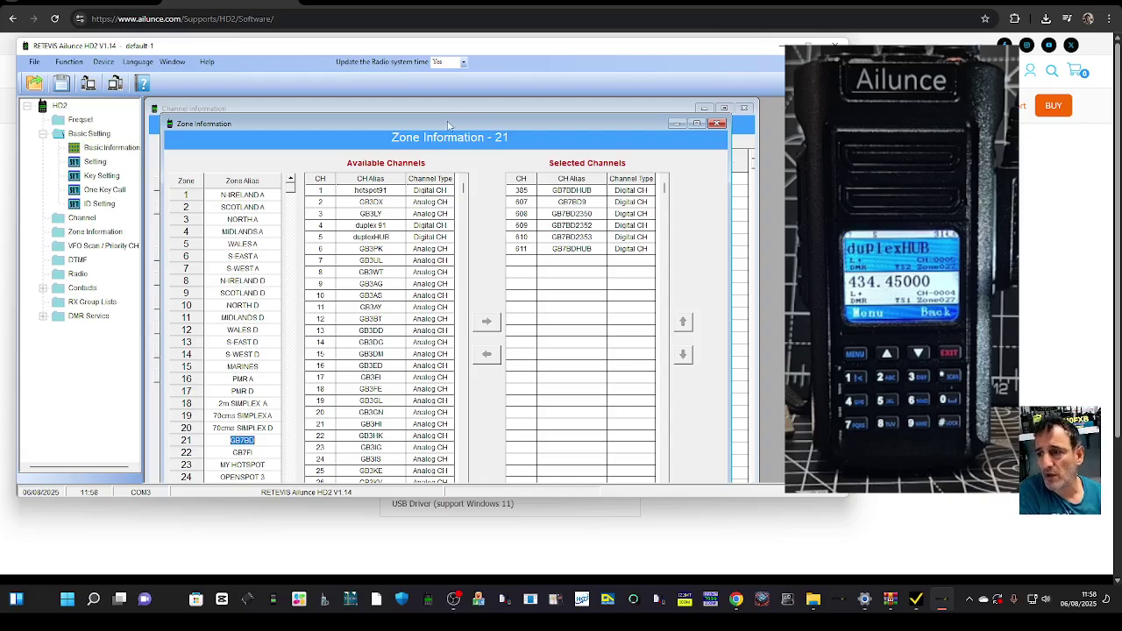
{"action": "left_click", "coordinate": [717, 124]}
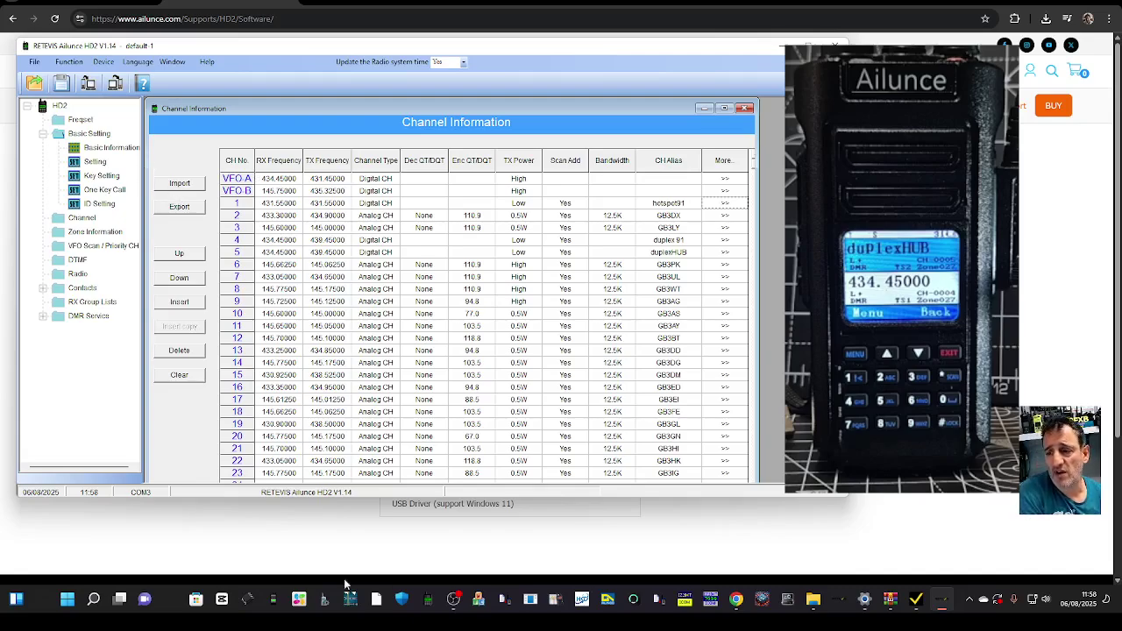
{"action": "left_click", "coordinate": [462, 605]}
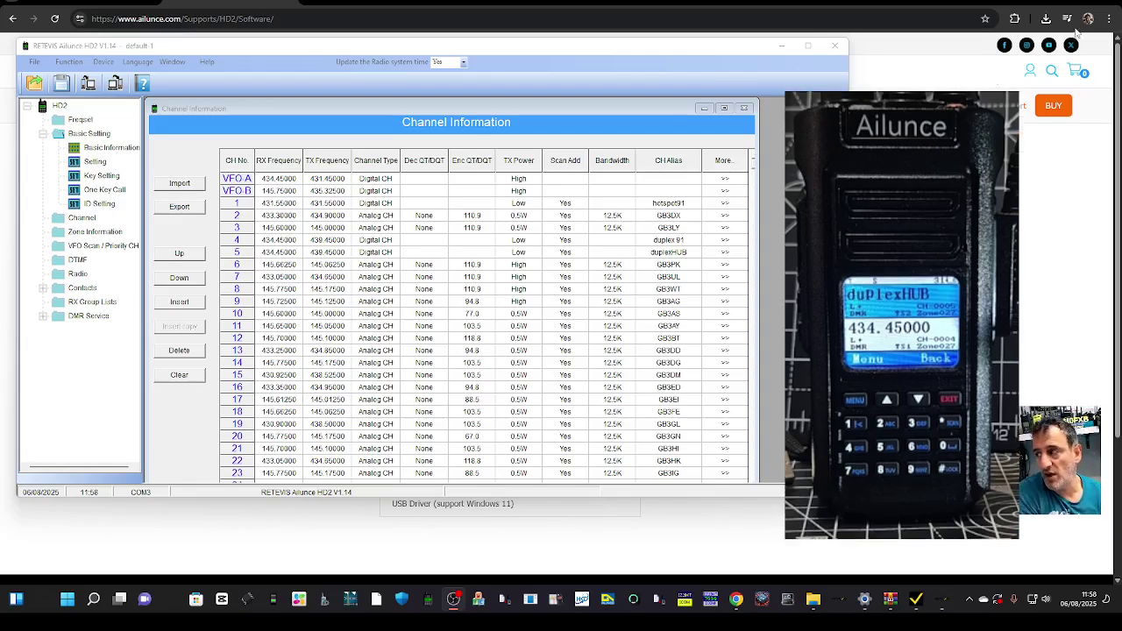
{"action": "mouse_move", "coordinate": [1083, 3]}
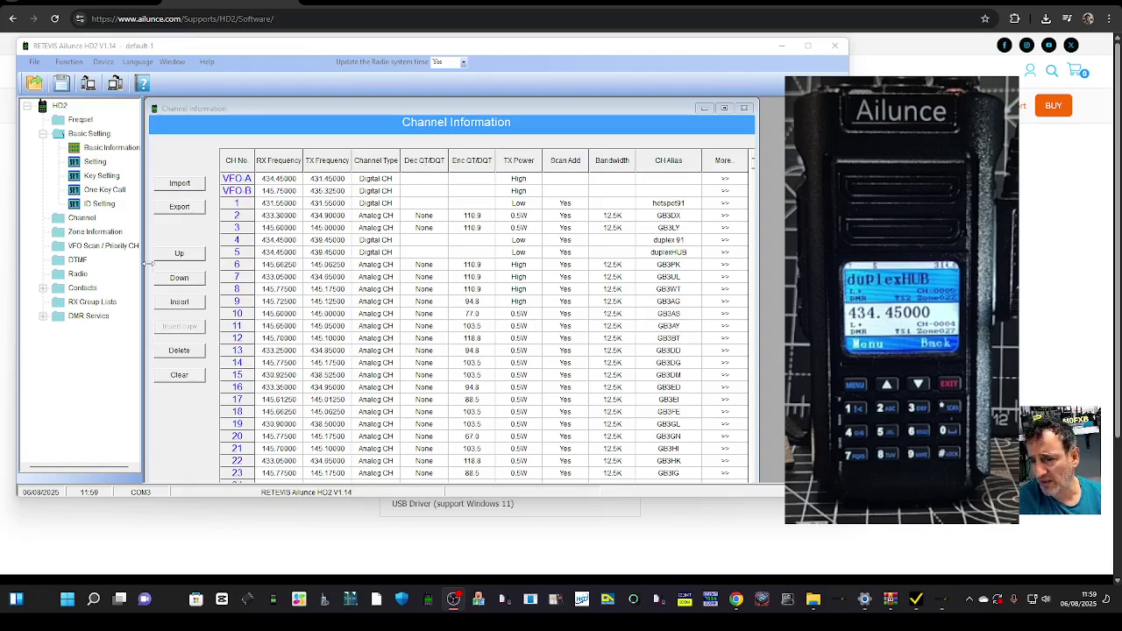
{"action": "left_click", "coordinate": [88, 260]}
{"action": "left_click", "coordinate": [91, 246]}
{"action": "left_click", "coordinate": [87, 233]}
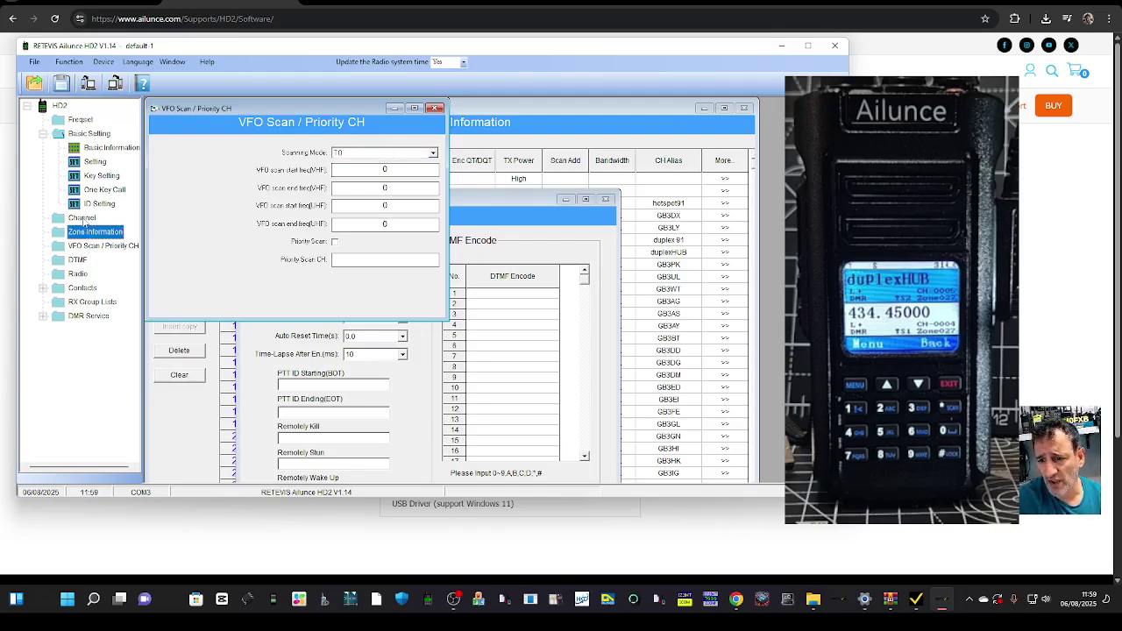
{"action": "left_click", "coordinate": [77, 274]}
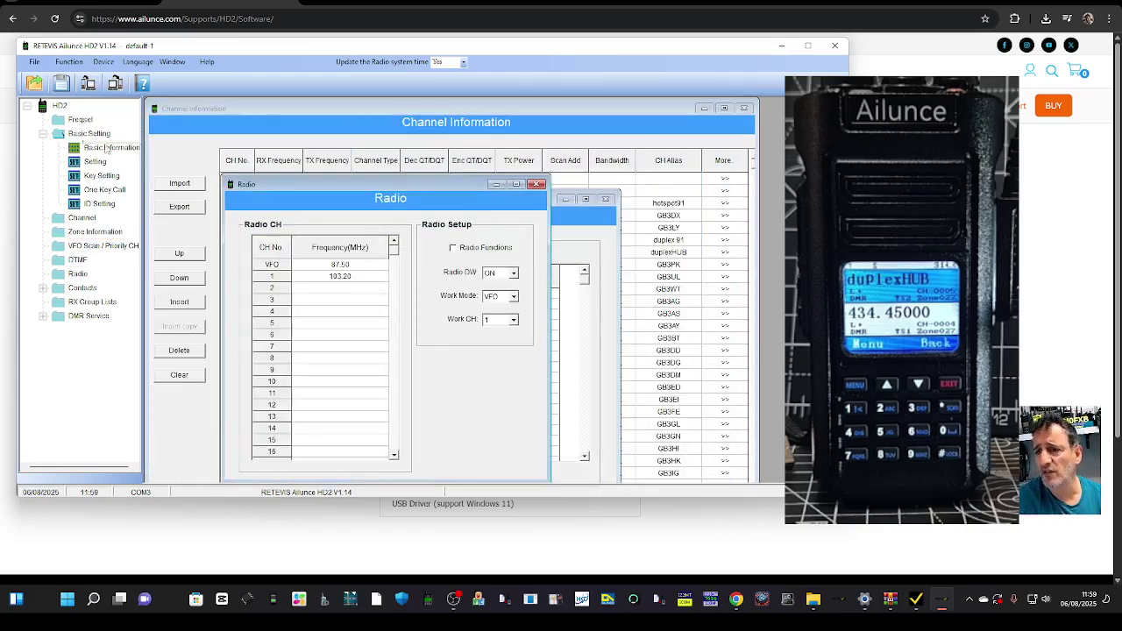
{"action": "left_click", "coordinate": [98, 219]}
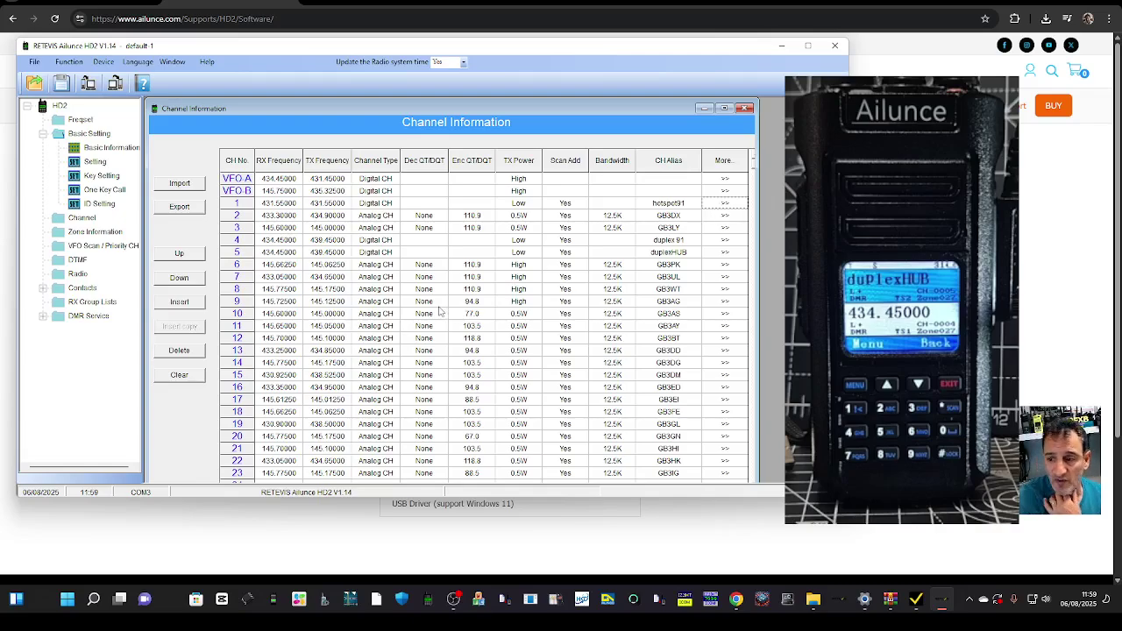
Browse the Channel Information table to the GB7 digital channels in rows 377–402.
{"action": "scroll", "coordinate": [437, 325], "scroll_direction": "down", "scroll_amount": 2}
{"action": "scroll", "coordinate": [437, 325], "scroll_direction": "down", "scroll_amount": 3}
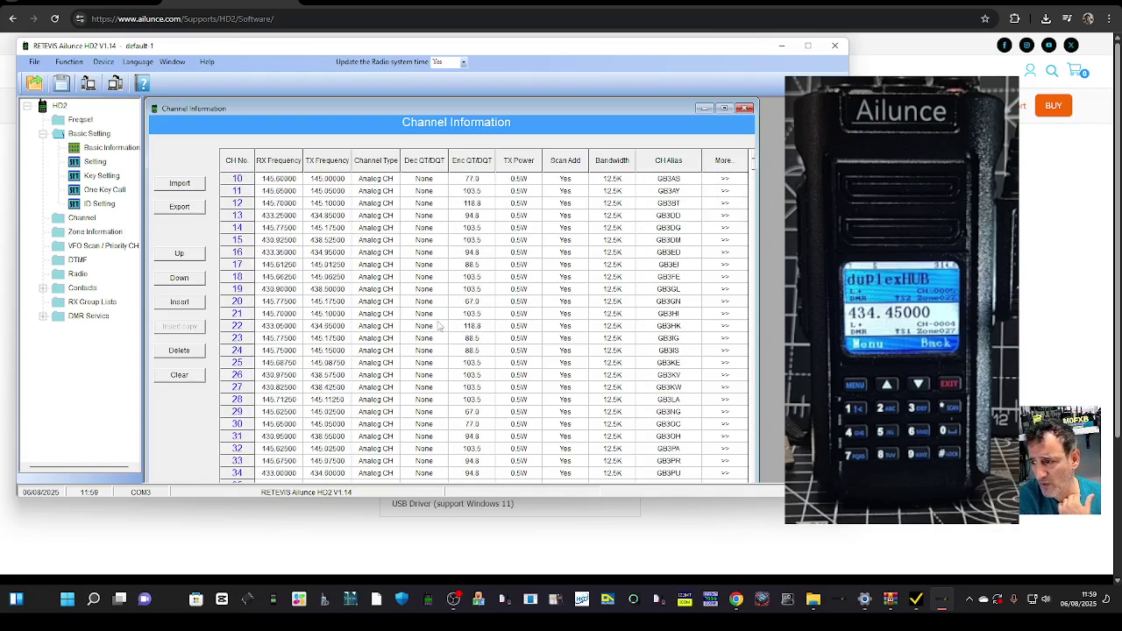
{"action": "scroll", "coordinate": [303, 311], "scroll_direction": "down", "scroll_amount": 3}
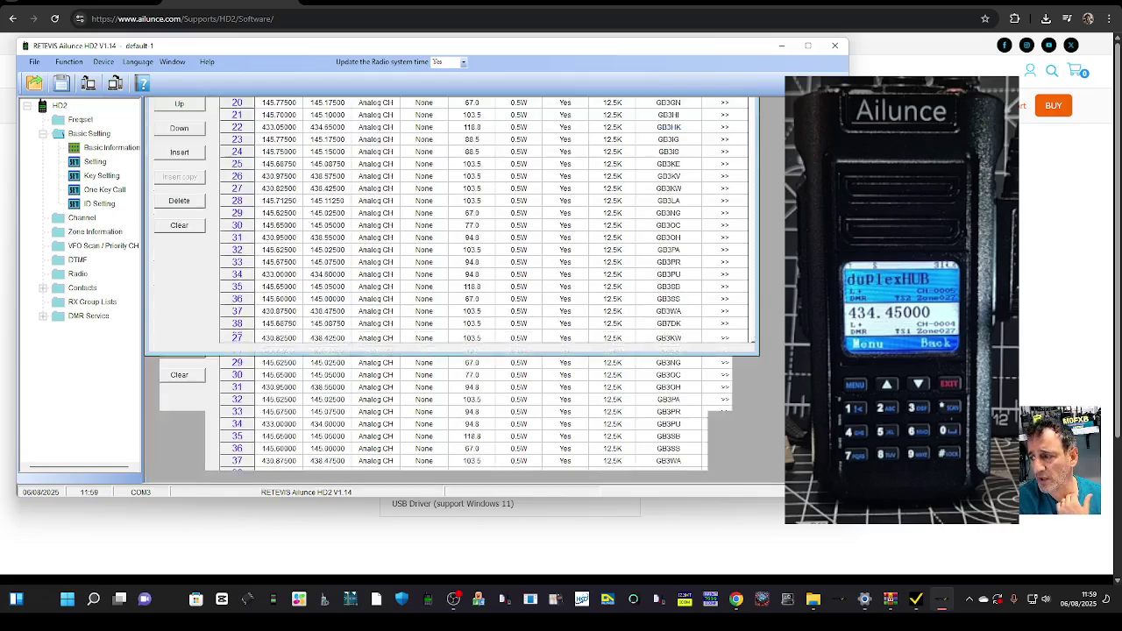
{"action": "scroll", "coordinate": [314, 317], "scroll_direction": "up", "scroll_amount": 1}
{"action": "scroll", "coordinate": [622, 209], "scroll_direction": "up", "scroll_amount": 1}
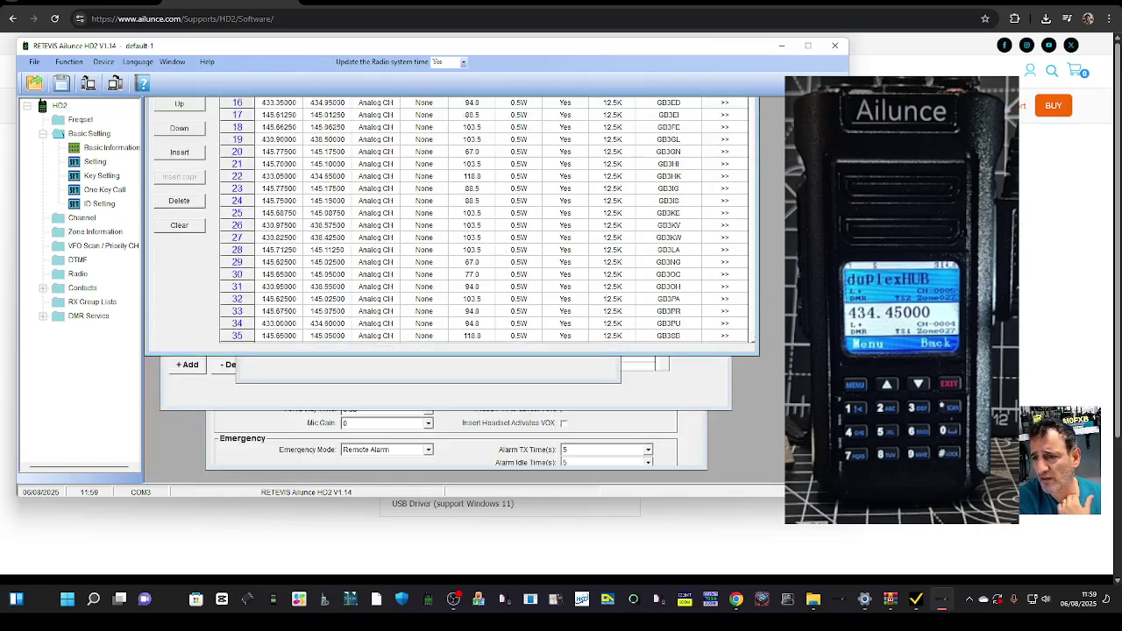
{"action": "scroll", "coordinate": [538, 207], "scroll_direction": "up", "scroll_amount": 2}
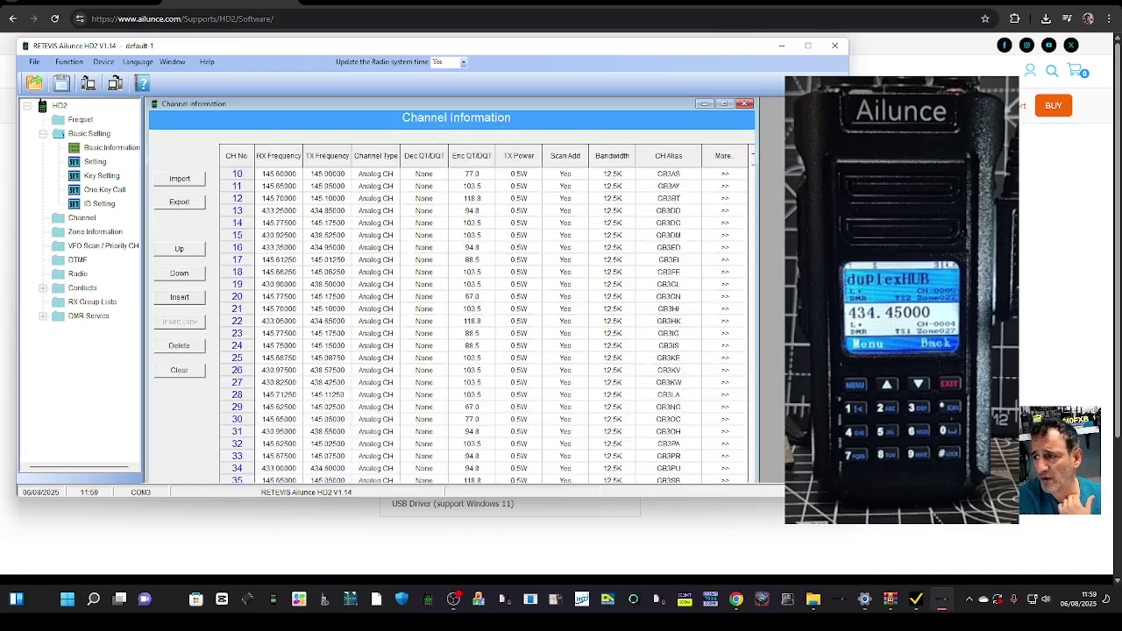
{"action": "left_click", "coordinate": [453, 598]}
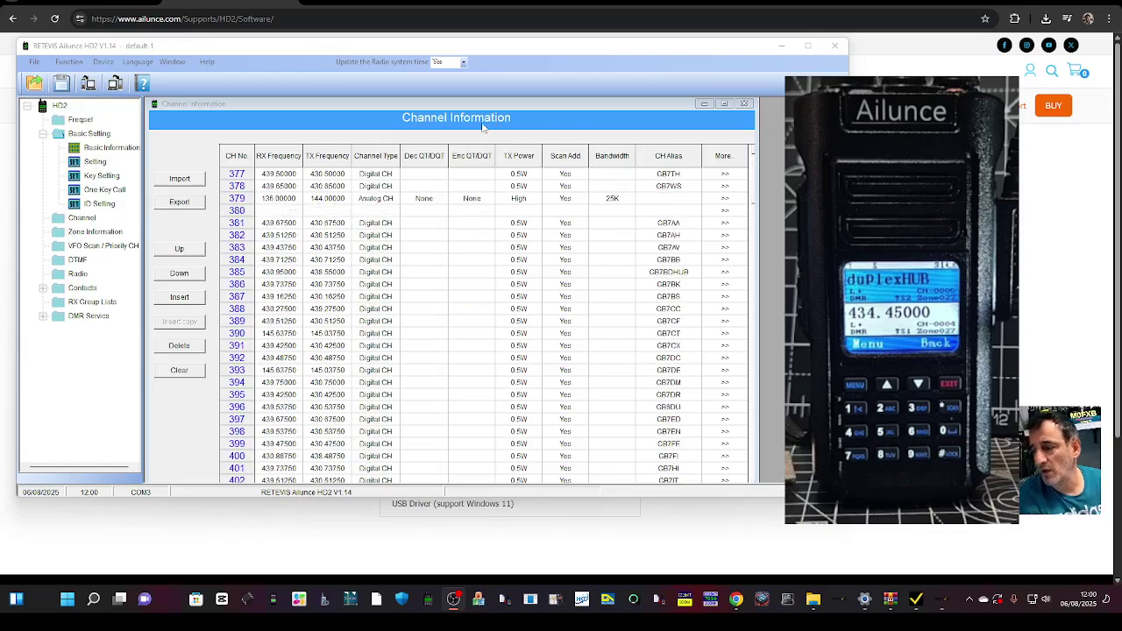